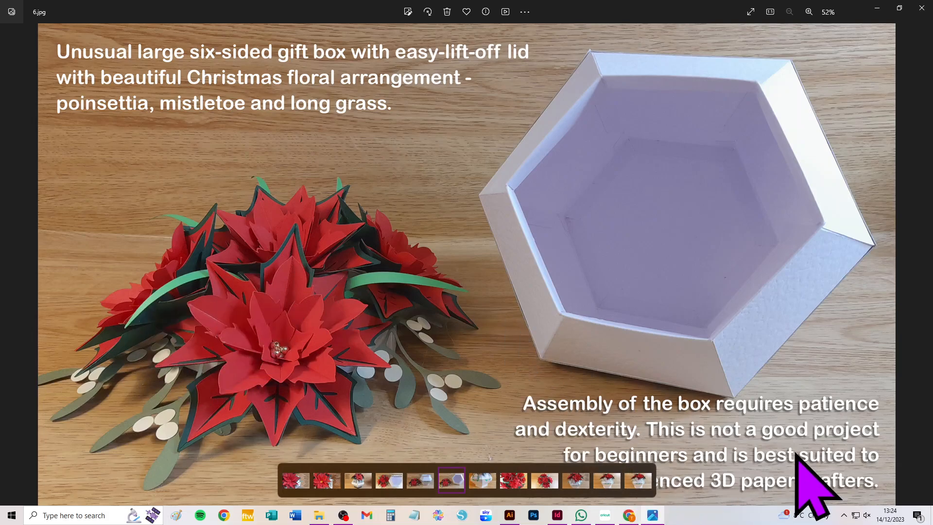
# Look through the finished gift box photos, examining the box shape, floral lid, lattice overlay and both flower centre variants
pyautogui.click(579, 482)
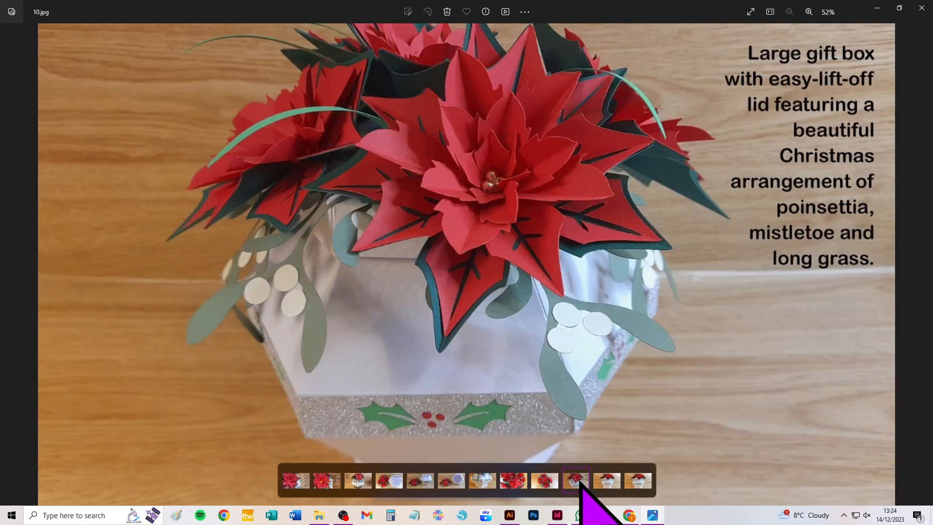
pyautogui.click(606, 480)
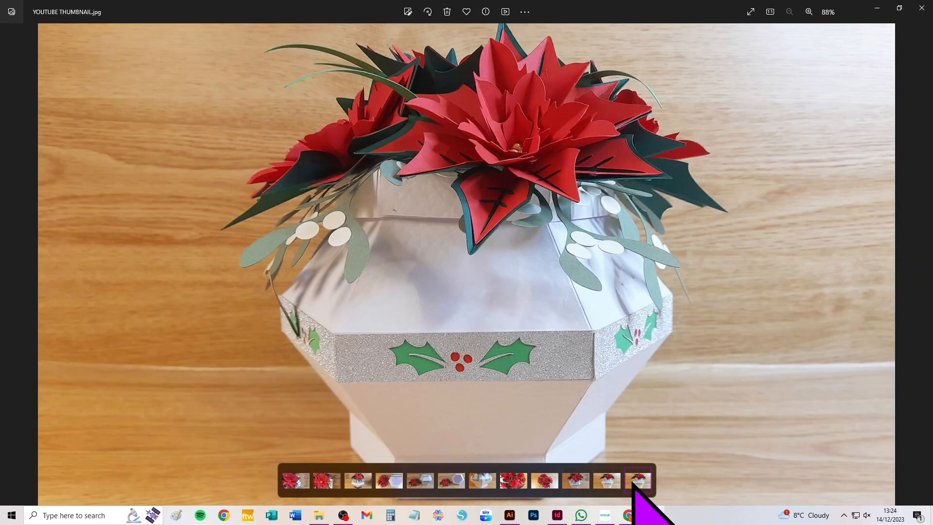
pyautogui.click(577, 481)
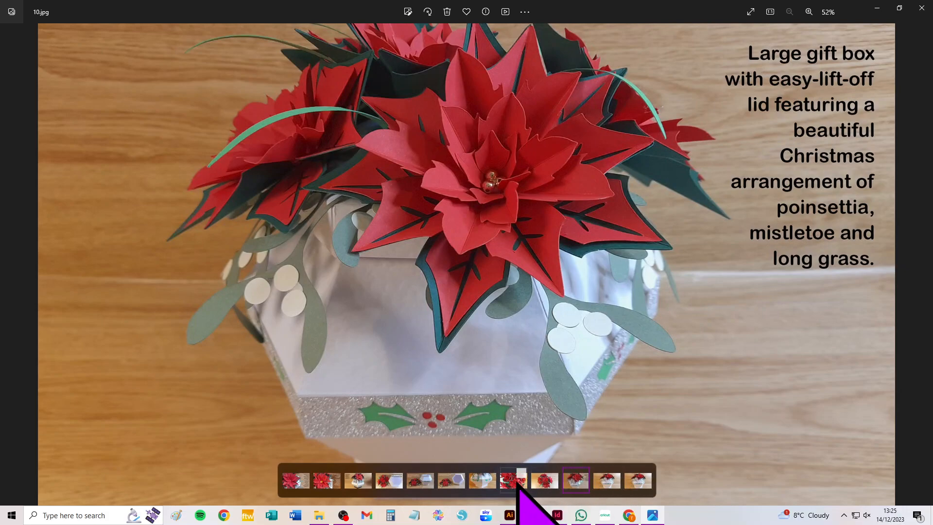
pyautogui.click(452, 480)
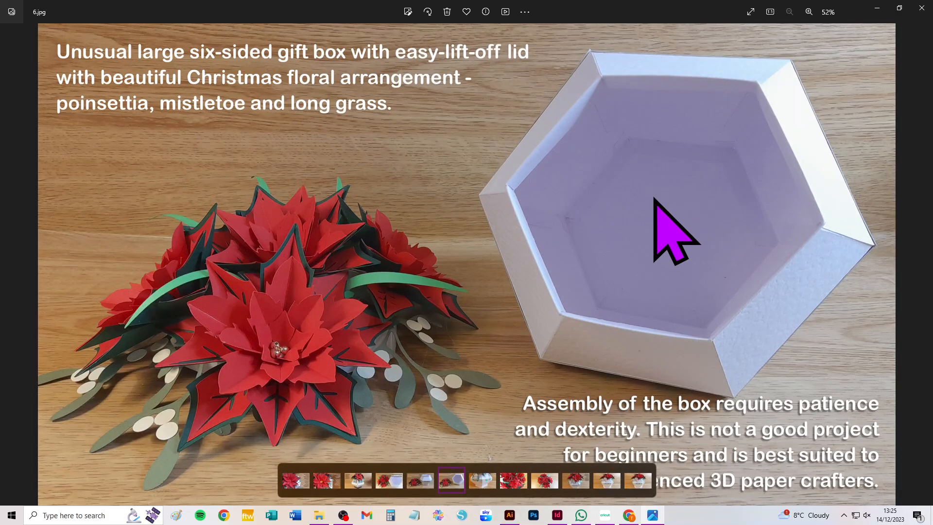
pyautogui.click(415, 478)
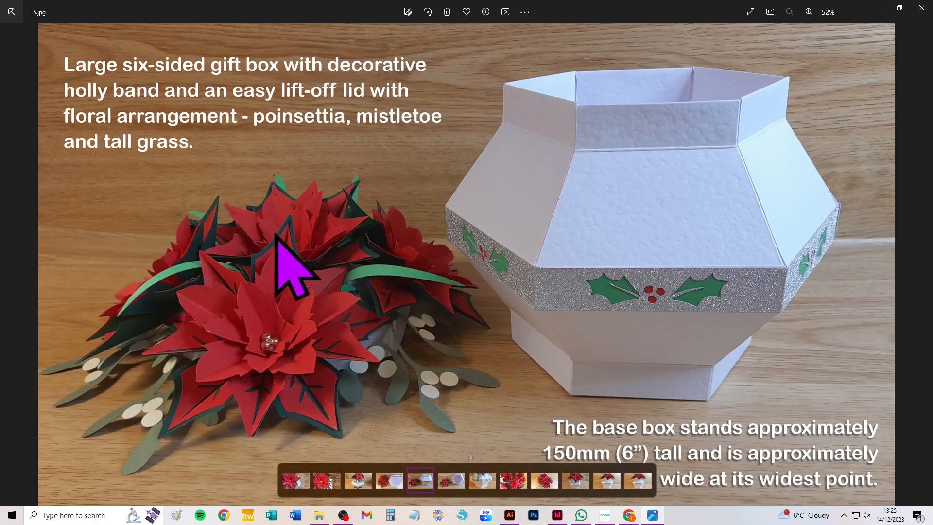
pyautogui.click(362, 480)
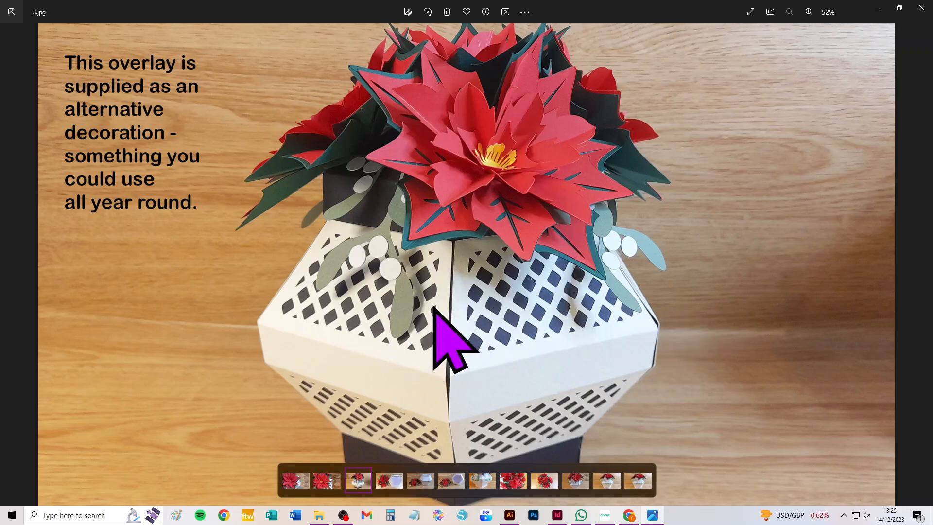
pyautogui.click(324, 480)
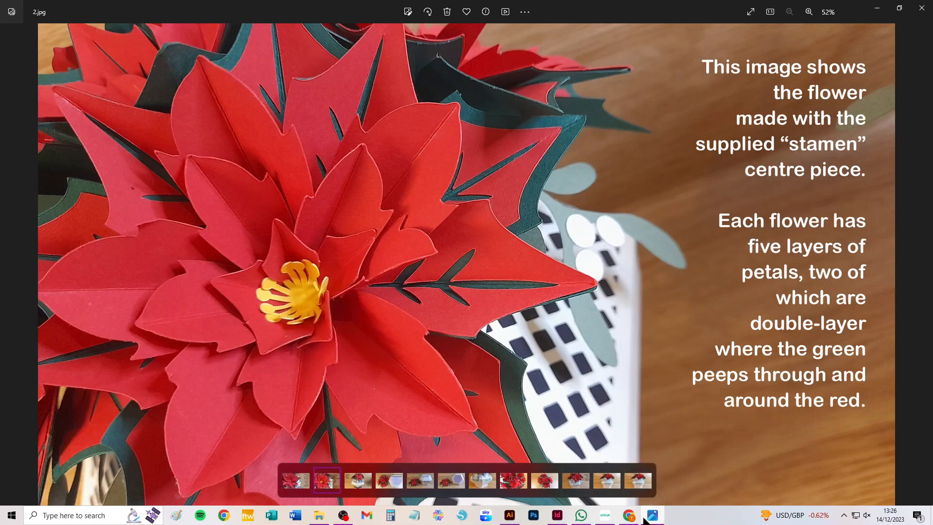
pyautogui.click(295, 479)
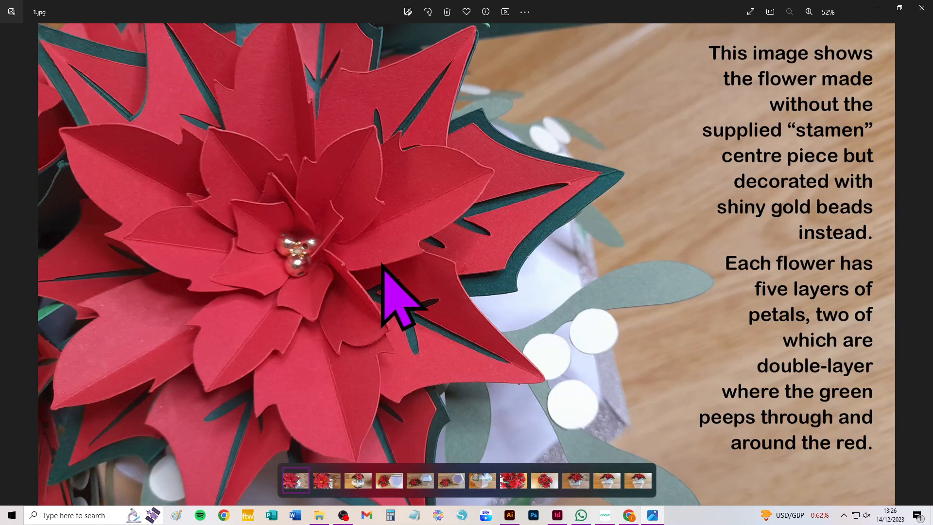
pyautogui.click(329, 479)
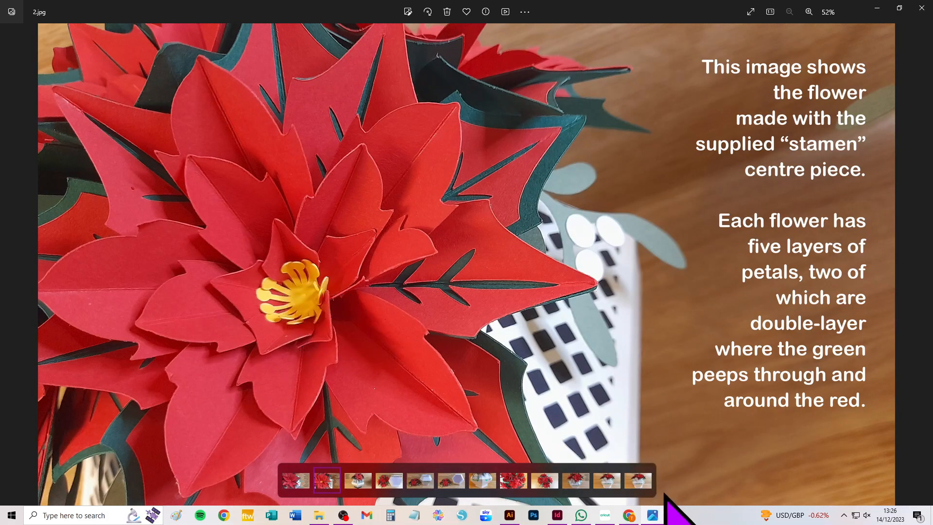
# Switch to Cricut Design Space and add the uploaded blue gift box pieces to the canvas at about X 8.7, Y 8.3 cm
pyautogui.click(605, 514)
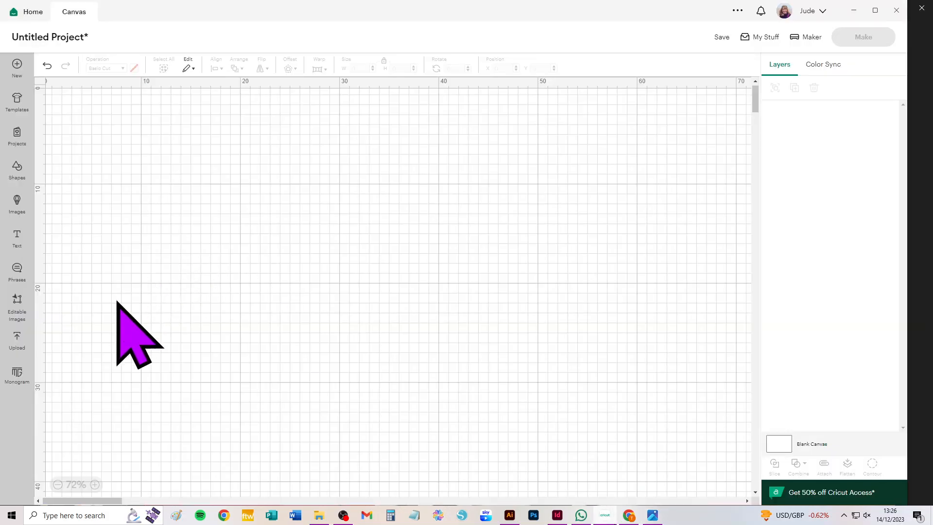
pyautogui.click(17, 337)
pyautogui.click(182, 312)
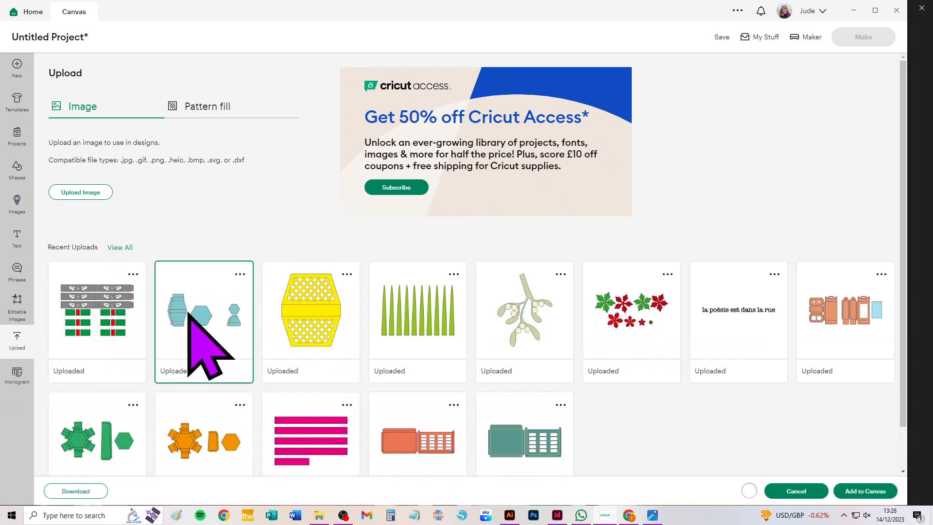
pyautogui.click(865, 492)
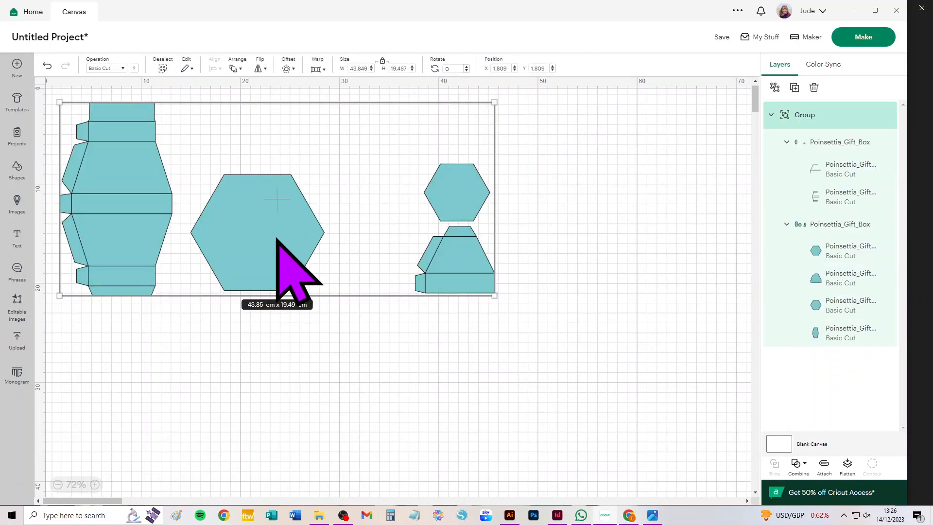
pyautogui.scroll(3, 277, 235)
pyautogui.moveTo(276, 226); pyautogui.dragTo(376, 327)
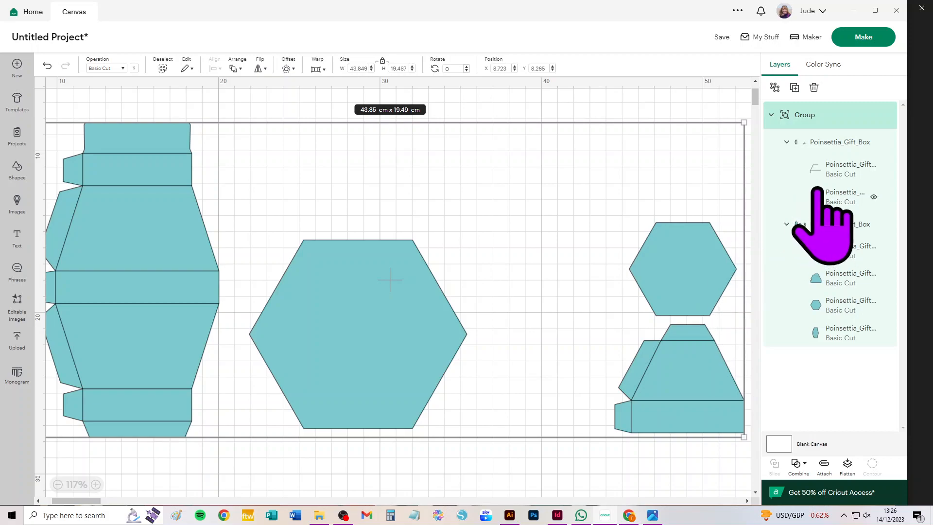
# Change the operation of the nested group of fold lines from cutting to Score
pyautogui.click(832, 144)
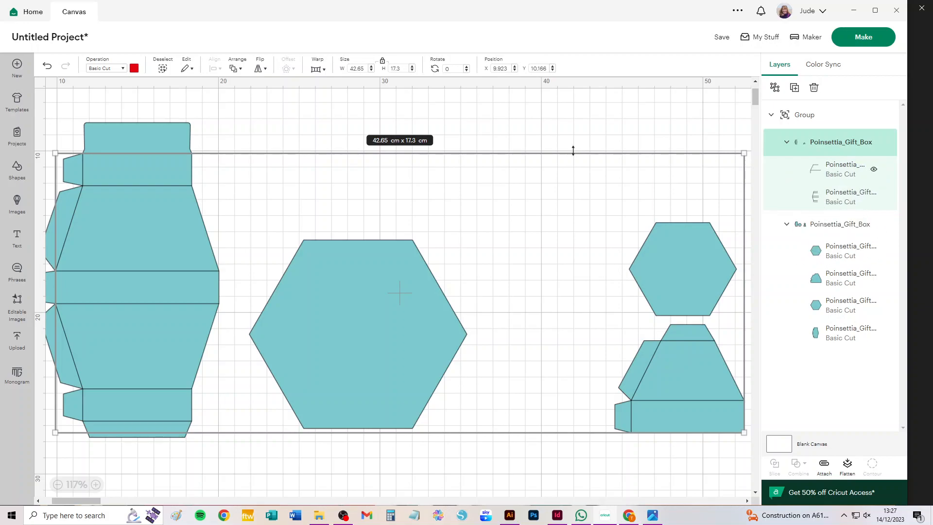
pyautogui.click(100, 70)
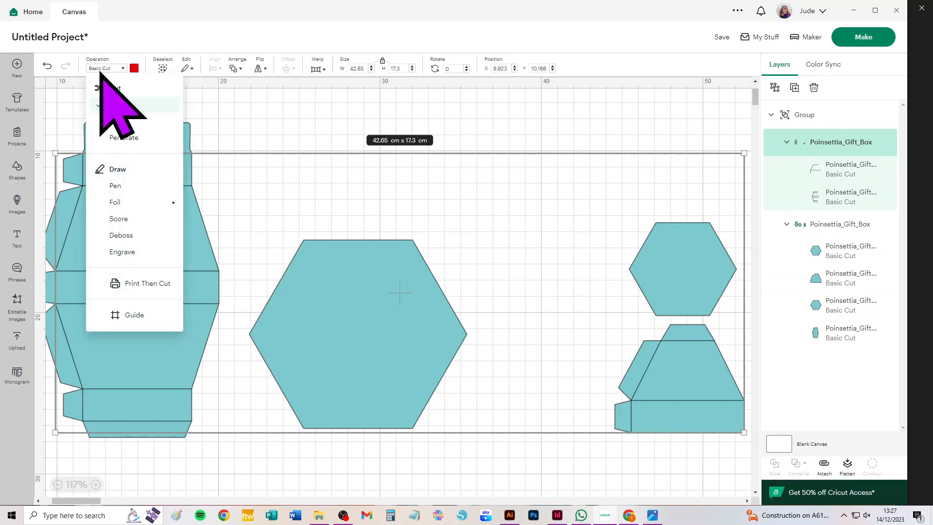
pyautogui.click(119, 221)
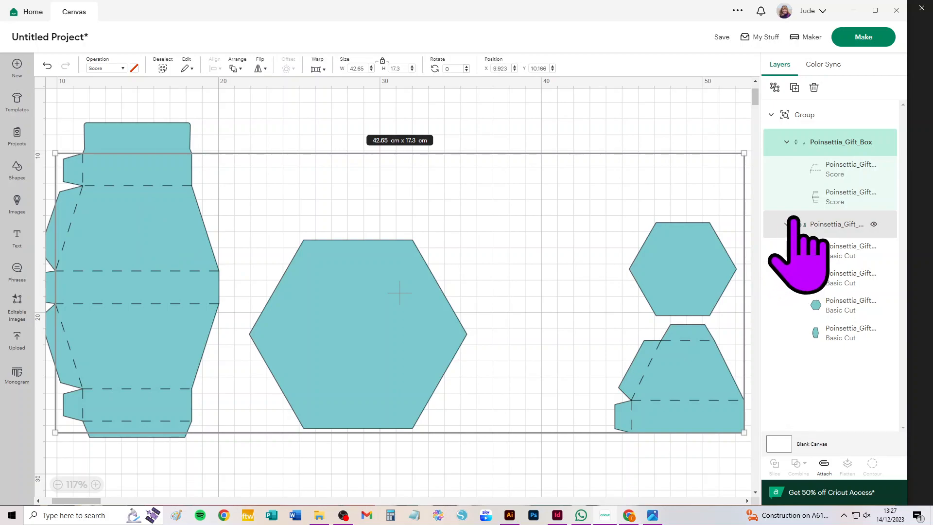
# Ungroup the nested group of score lines and the nested group of cut shapes
pyautogui.click(773, 87)
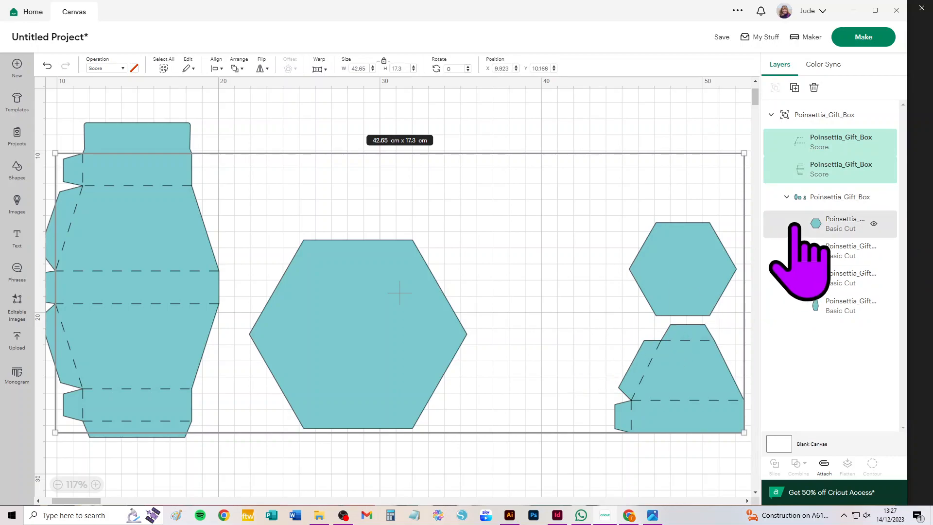
pyautogui.click(820, 194)
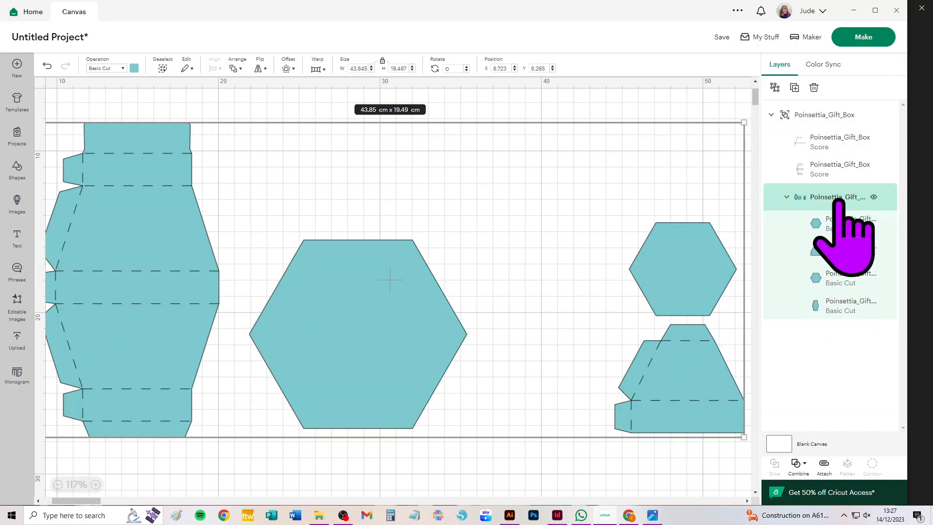
pyautogui.click(774, 87)
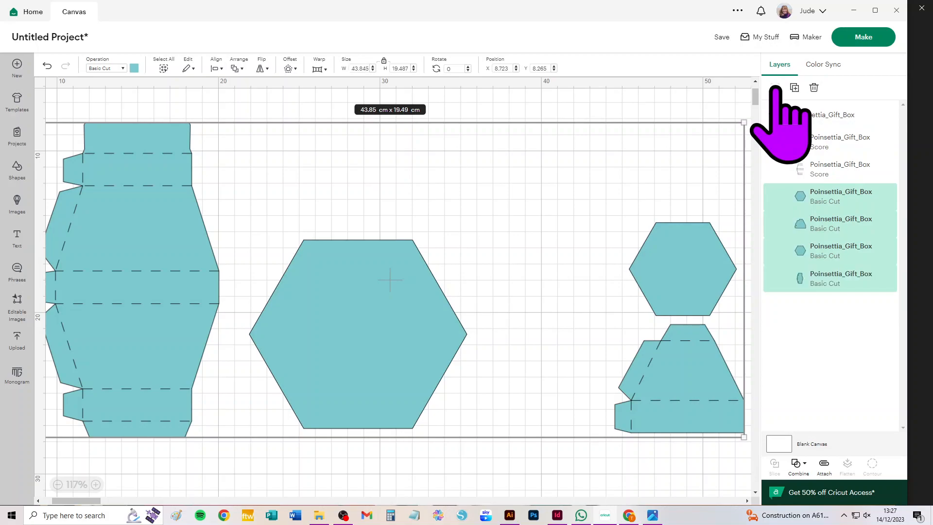
# Ungroup the remaining outer Poinsettia_Gift_Box group so every score line and cut shape is a separate layer
pyautogui.click(822, 116)
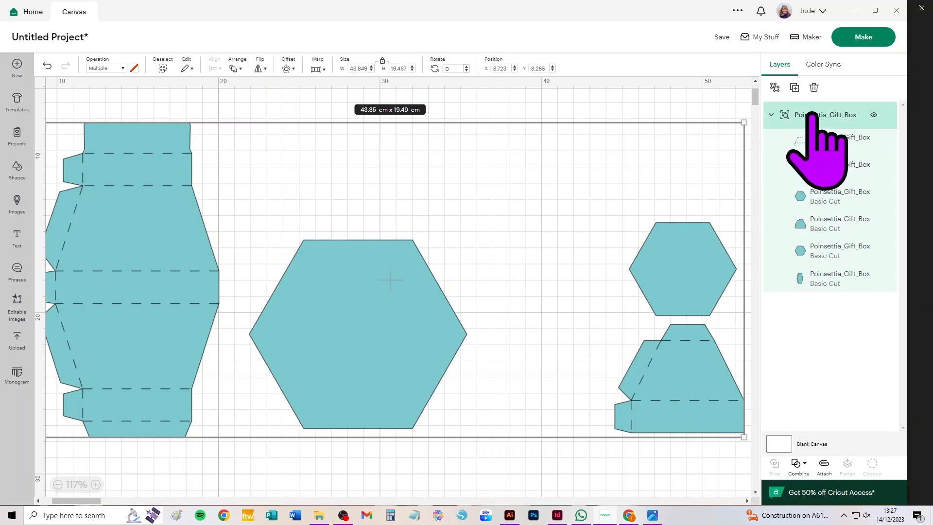
pyautogui.click(692, 116)
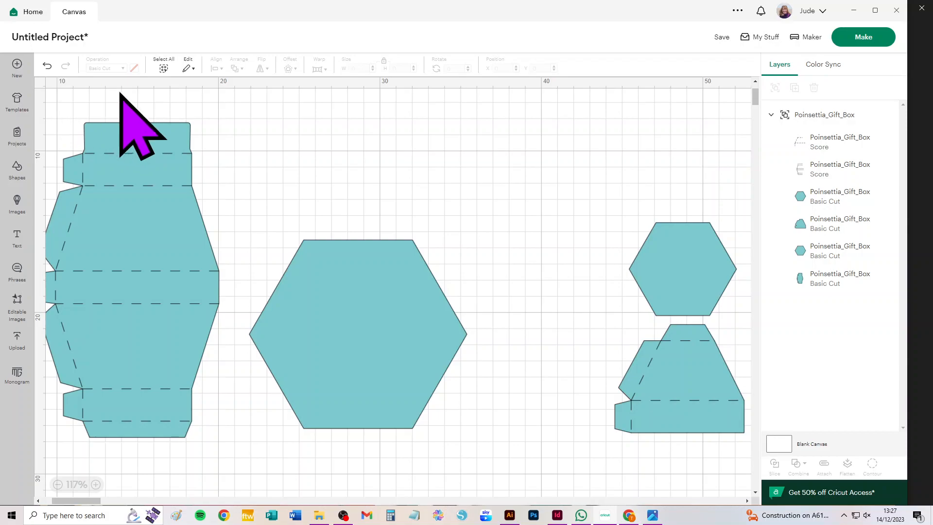
pyautogui.click(164, 68)
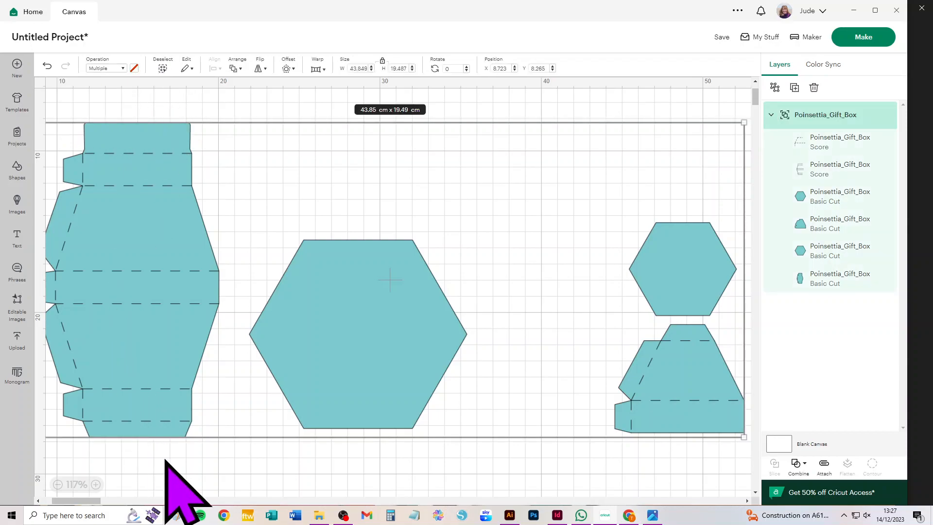
pyautogui.click(84, 450)
pyautogui.moveTo(83, 450); pyautogui.dragTo(676, 116)
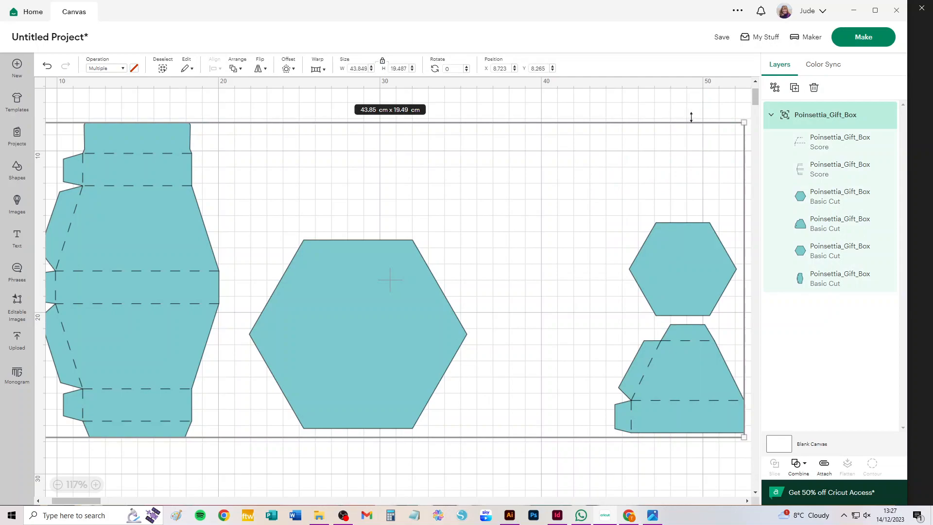
pyautogui.click(774, 87)
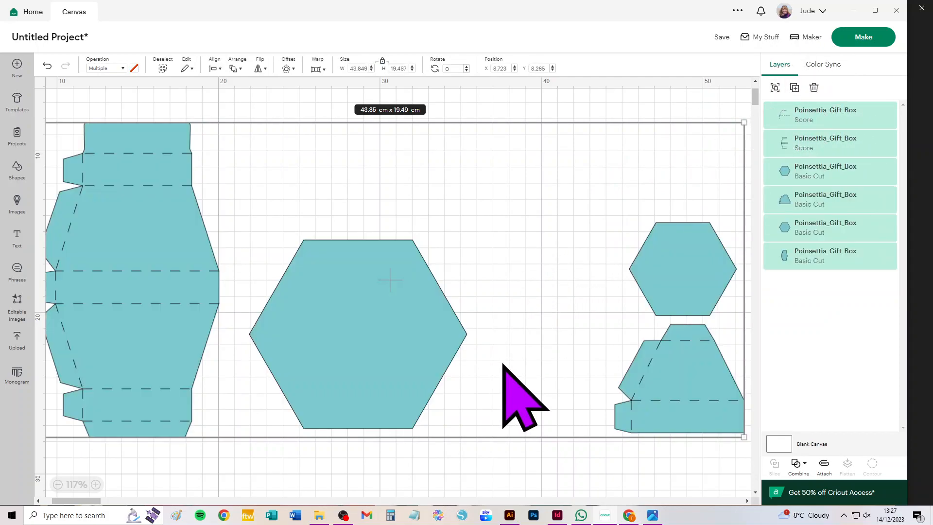
pyautogui.click(664, 459)
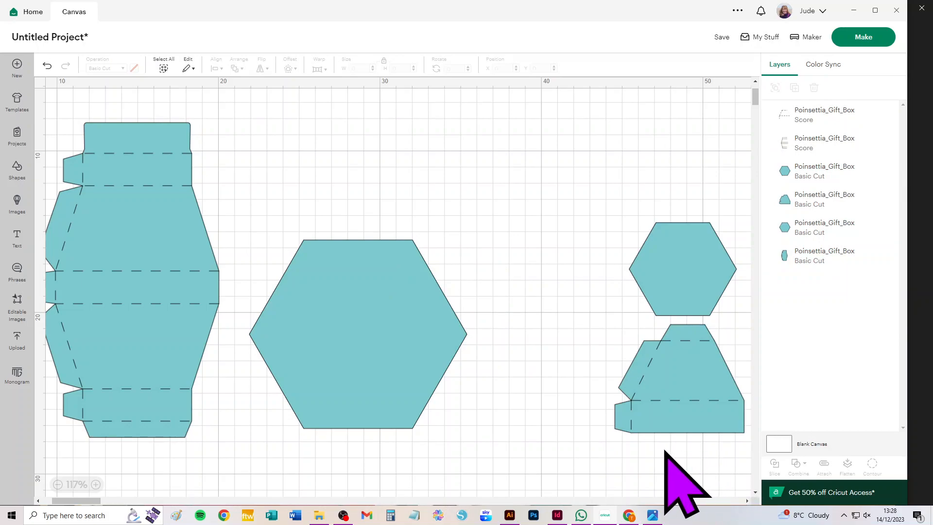
# Attach the score lines to the small tabbed panel, and likewise attach the tall side panel's score lines to that panel
pyautogui.moveTo(703, 387); pyautogui.dragTo(735, 340)
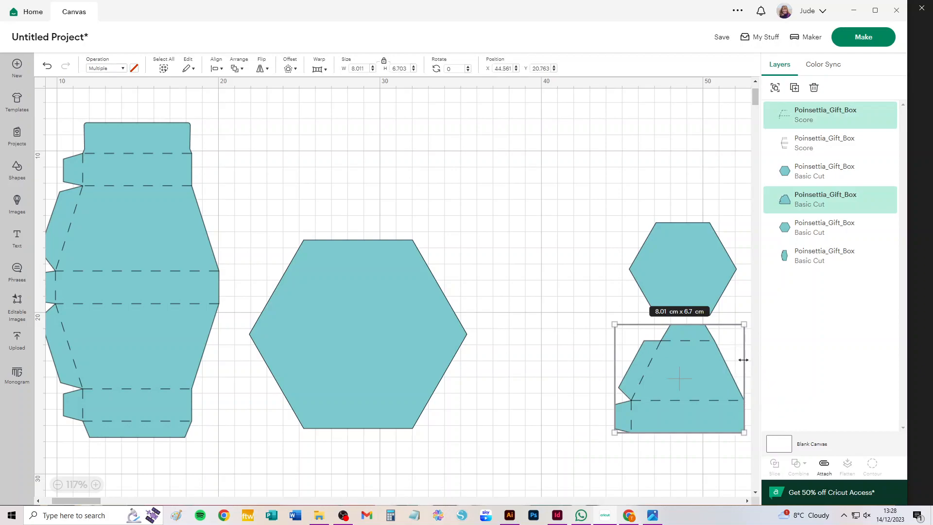
pyautogui.click(824, 462)
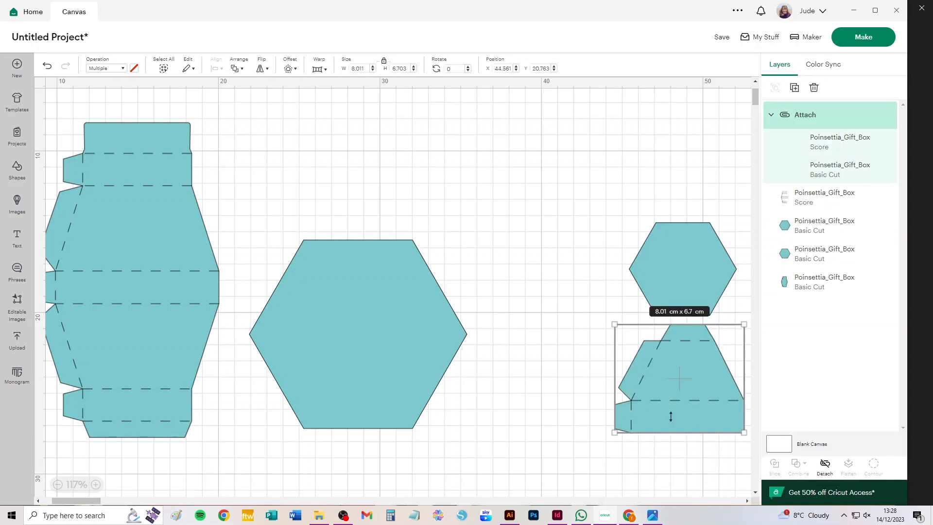
pyautogui.moveTo(56, 97); pyautogui.dragTo(223, 440)
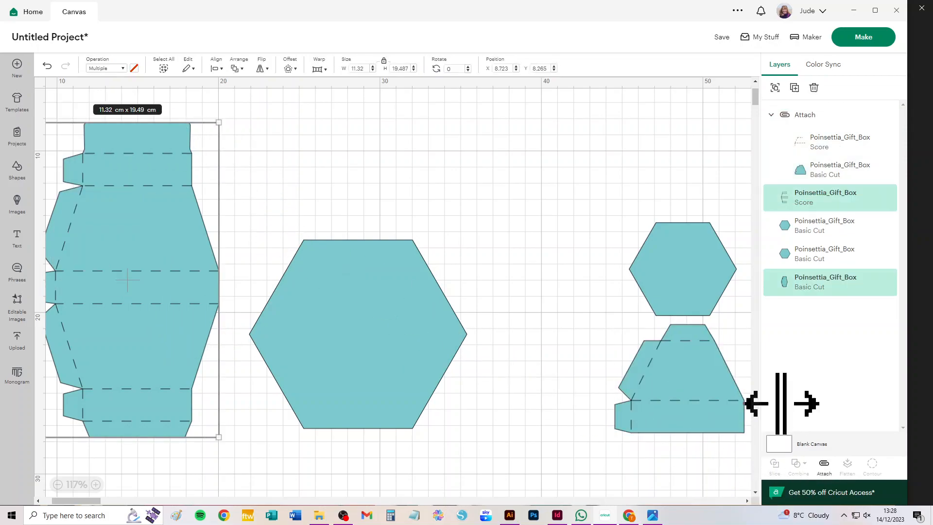
pyautogui.click(825, 463)
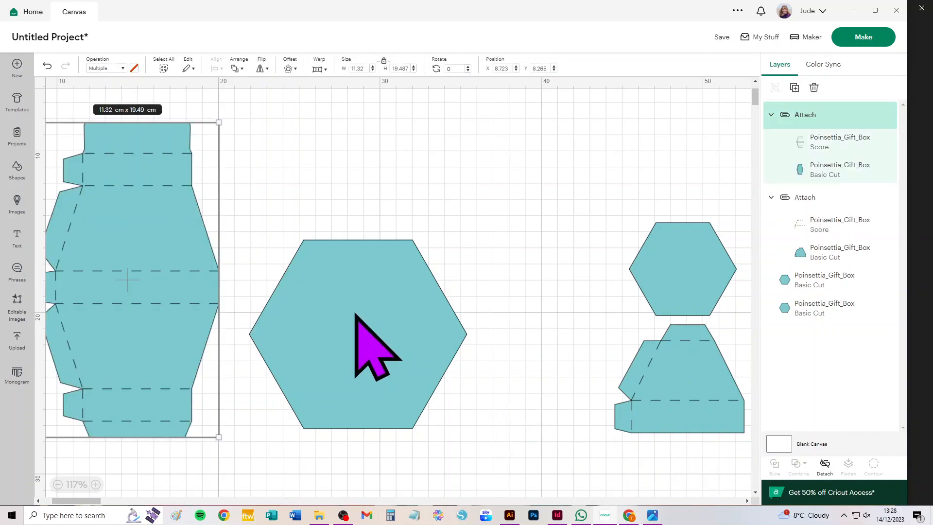
# Reposition the large hexagon to about X 25.3, Y 7.5 cm and the tall side panel to about X 10.3, Y 8.3 cm
pyautogui.moveTo(351, 315); pyautogui.dragTo(398, 215)
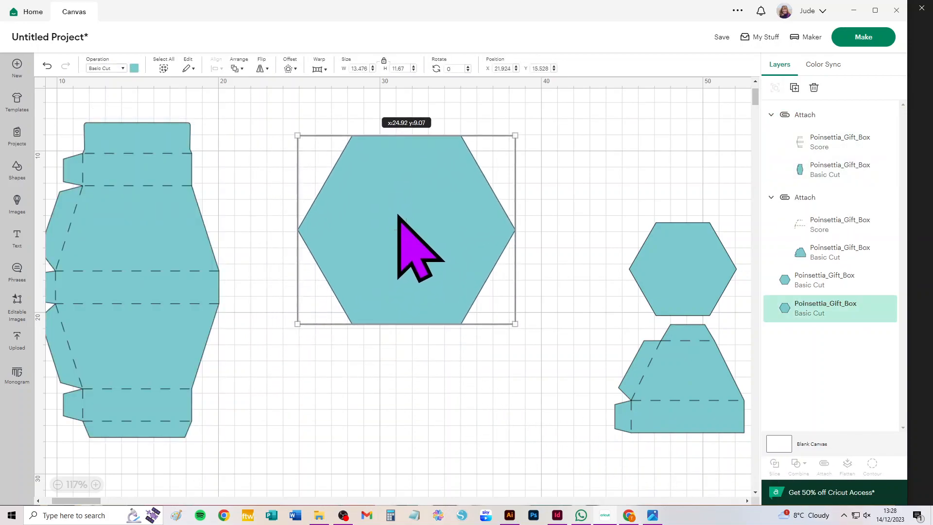
pyautogui.moveTo(150, 238); pyautogui.dragTo(176, 239)
pyautogui.moveTo(444, 218); pyautogui.dragTo(449, 194)
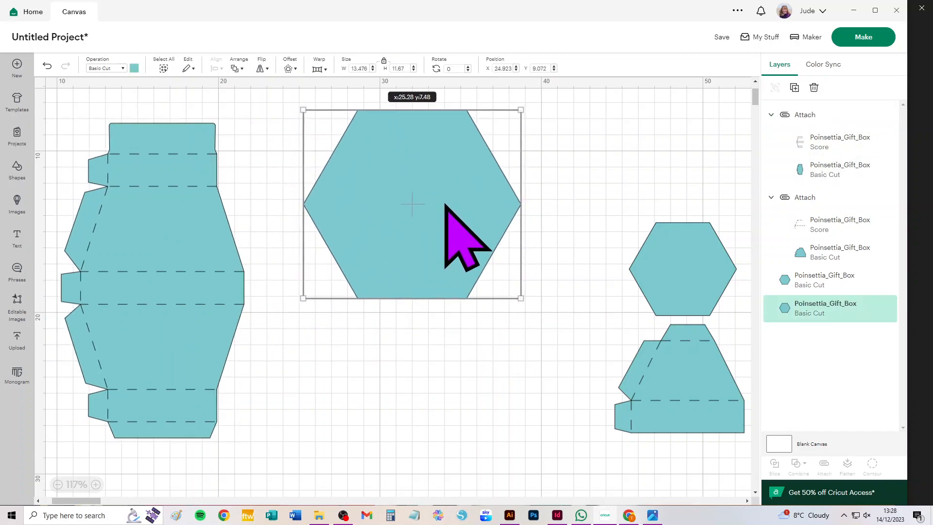
# Duplicate the attached tall side panel five times to make six panels
pyautogui.click(165, 221)
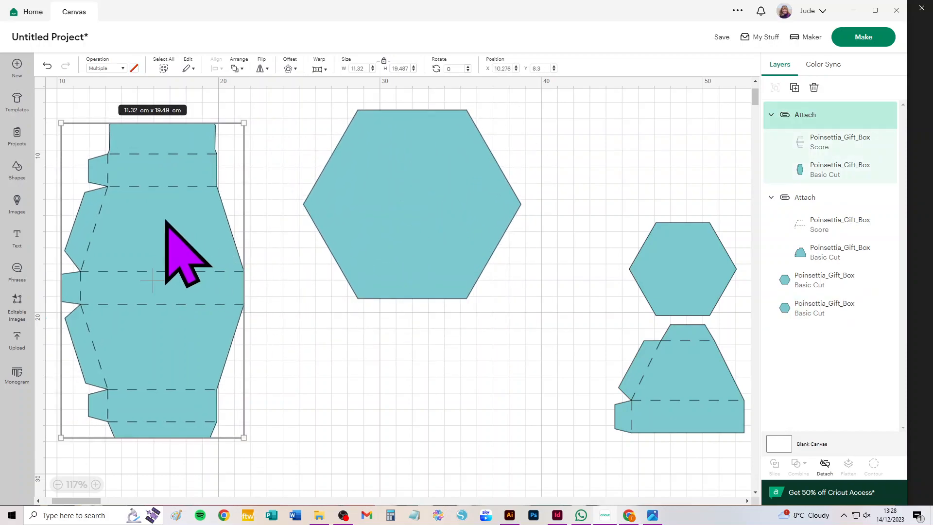
pyautogui.click(794, 87)
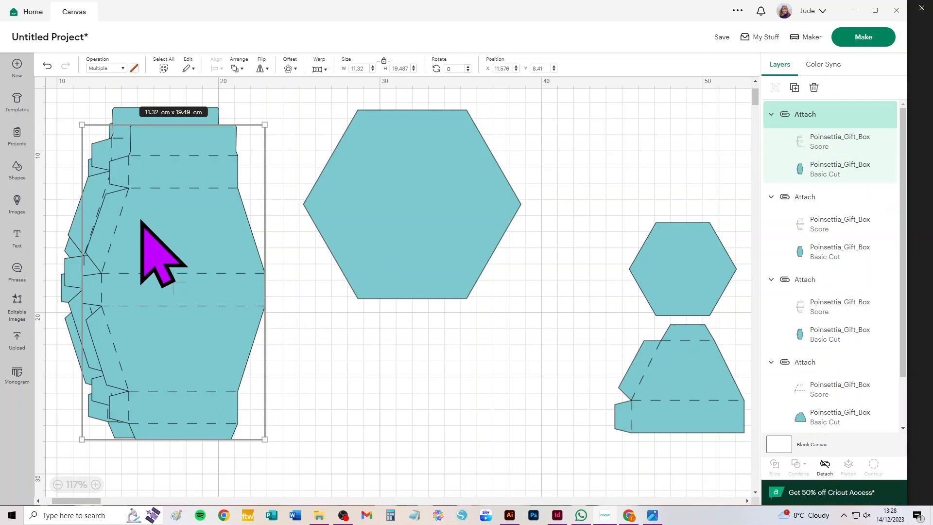
pyautogui.hotkey('ctrl', 'd')
pyautogui.hotkey('ctrl', 'd')
pyautogui.hotkey('ctrl', 'd')
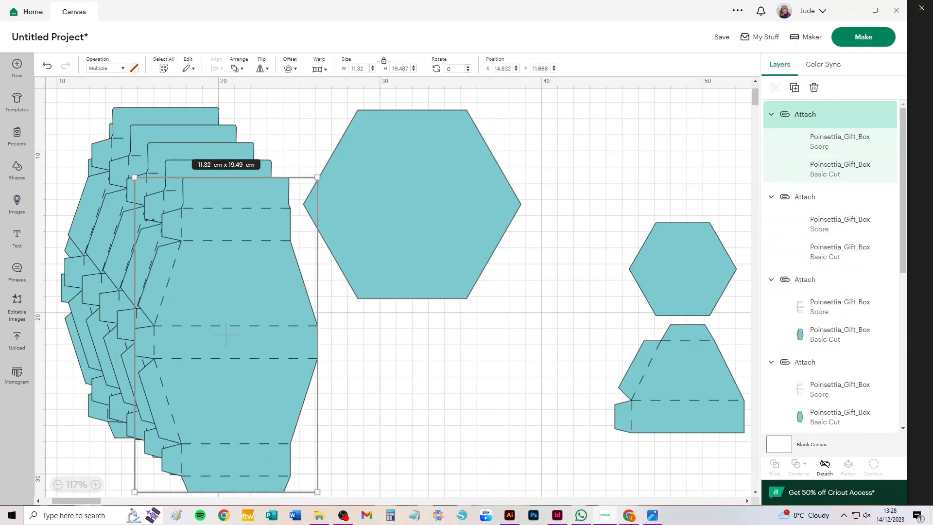
# Duplicate the attached small tabbed panel five times to make six, spreading the copies below the large hexagon
pyautogui.moveTo(667, 373); pyautogui.dragTo(642, 390)
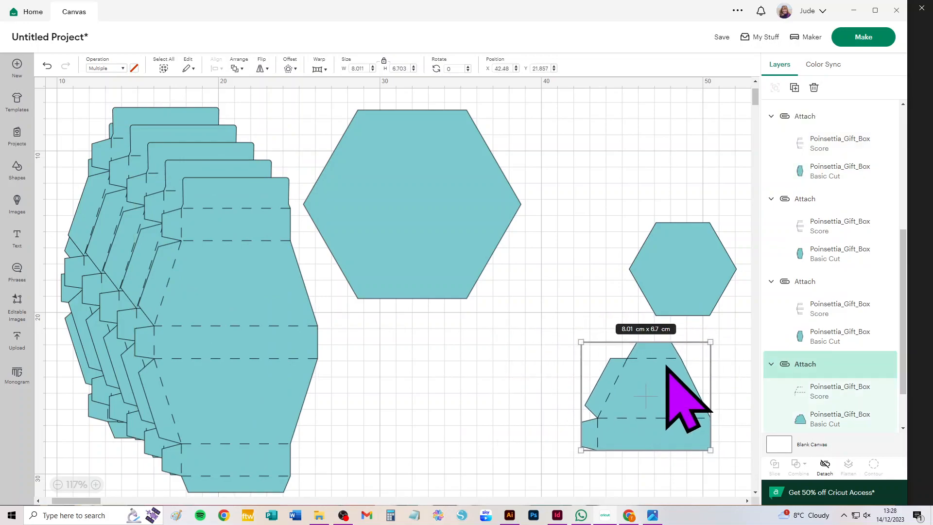
pyautogui.hotkey('ctrl', 'd')
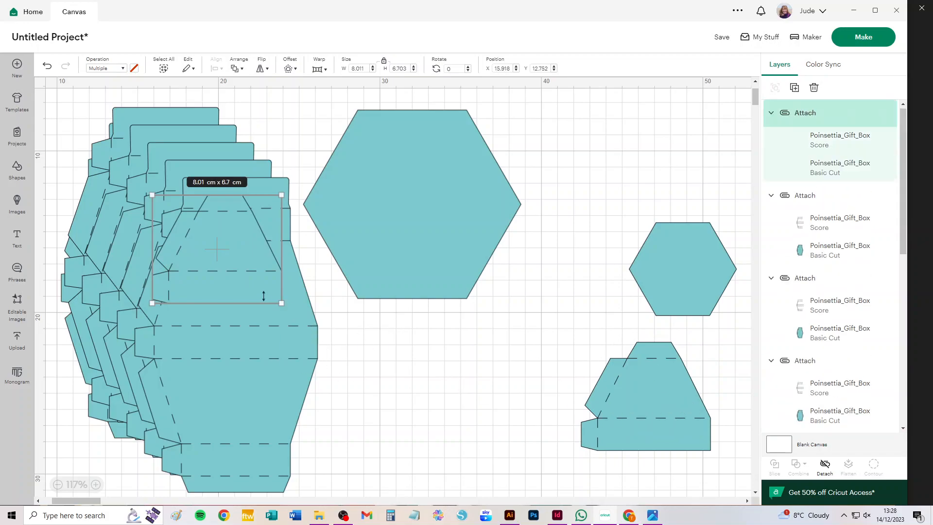
pyautogui.moveTo(256, 246); pyautogui.dragTo(611, 409)
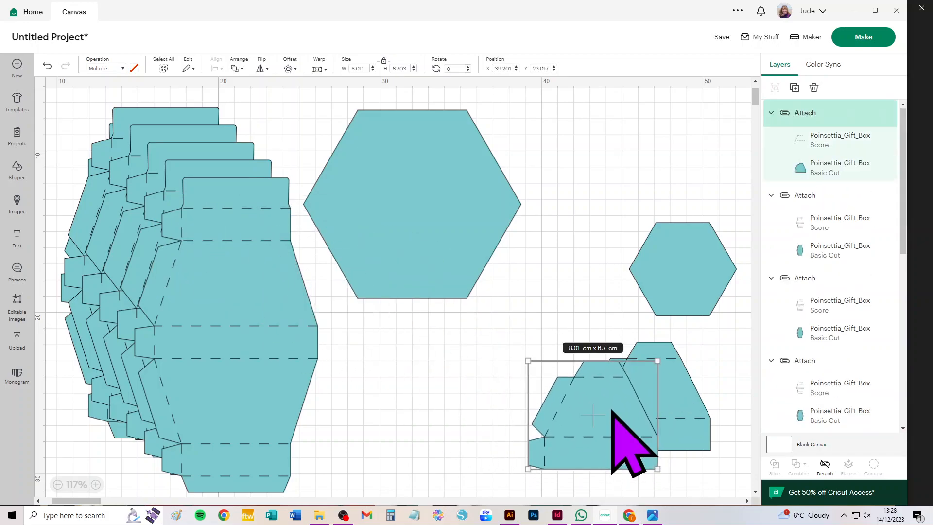
pyautogui.hotkey('ctrl', 'd')
pyautogui.moveTo(264, 291); pyautogui.dragTo(557, 408)
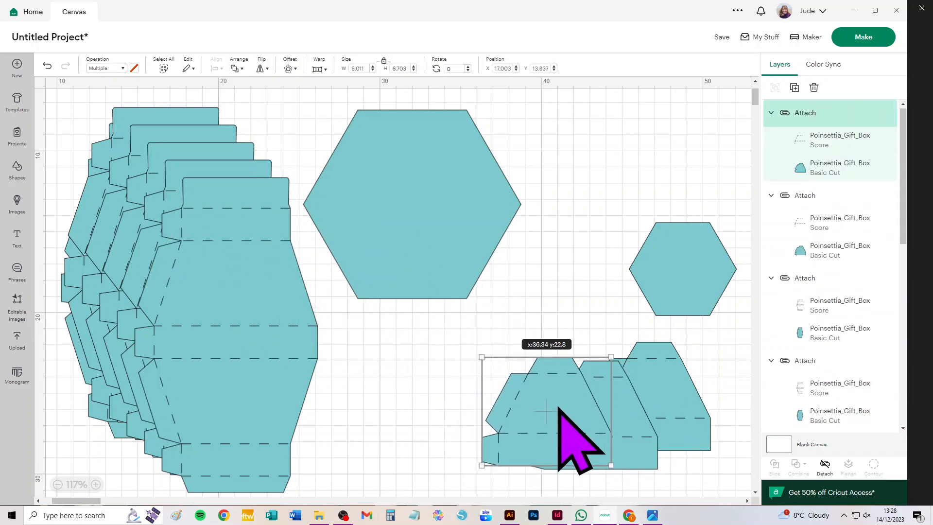
pyautogui.click(794, 88)
pyautogui.moveTo(290, 356); pyautogui.dragTo(614, 427)
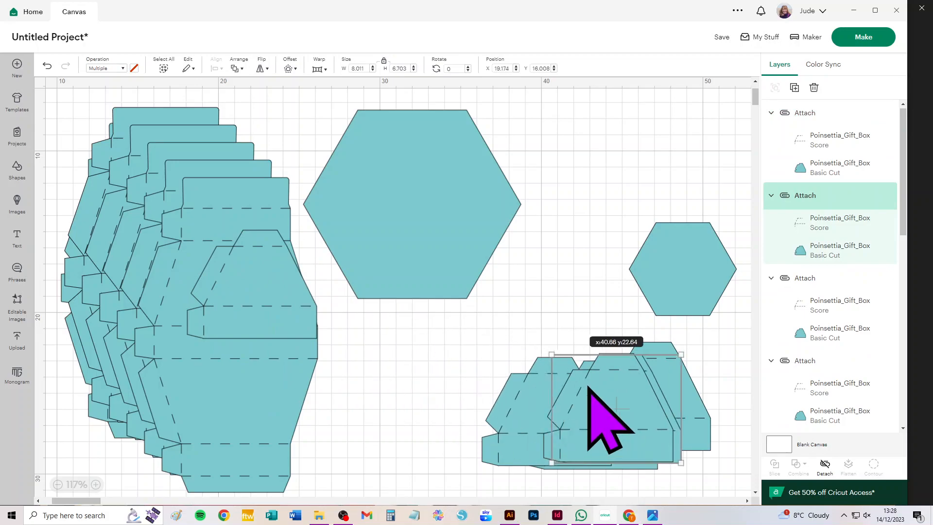
pyautogui.moveTo(265, 286); pyautogui.dragTo(475, 431)
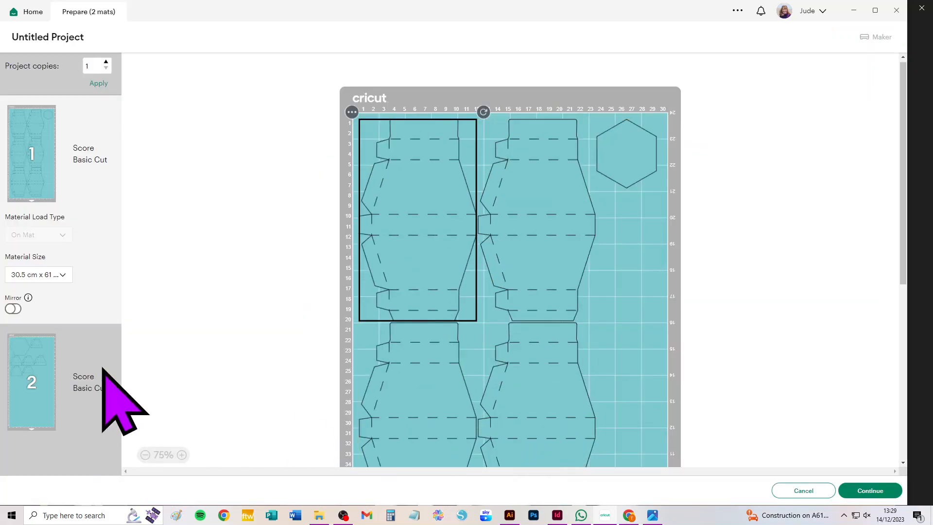
# Set the first mat's material size to 27.9 cm x 43.2 cm (Tabloid) and check the resulting mats
pyautogui.click(46, 277)
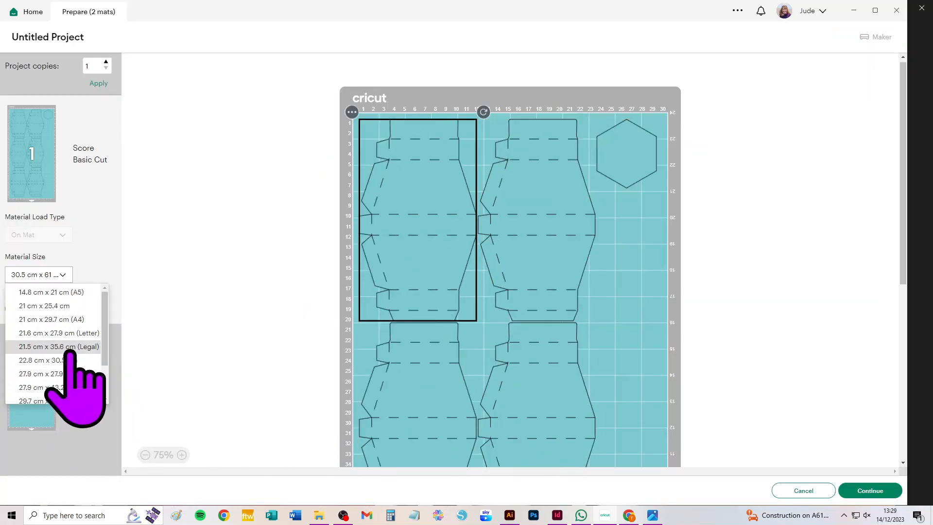
pyautogui.click(81, 388)
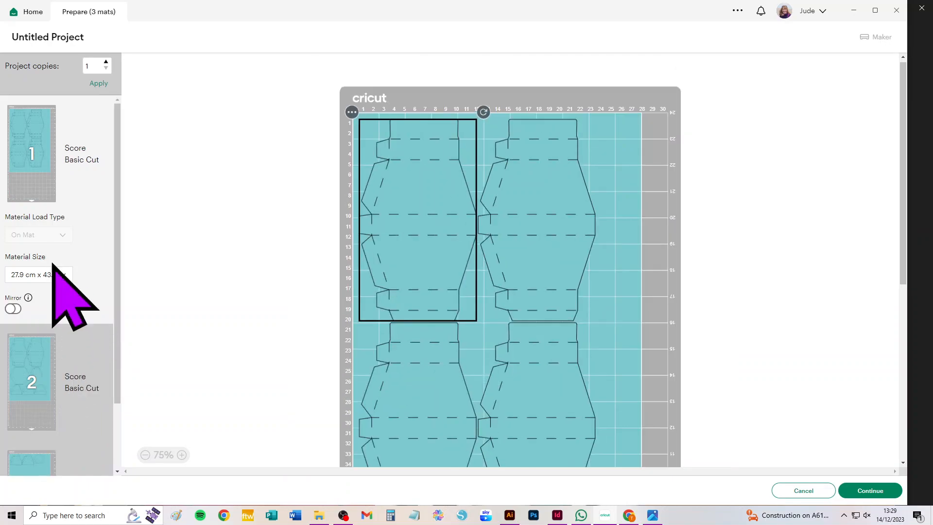
pyautogui.scroll(-3, 73, 359)
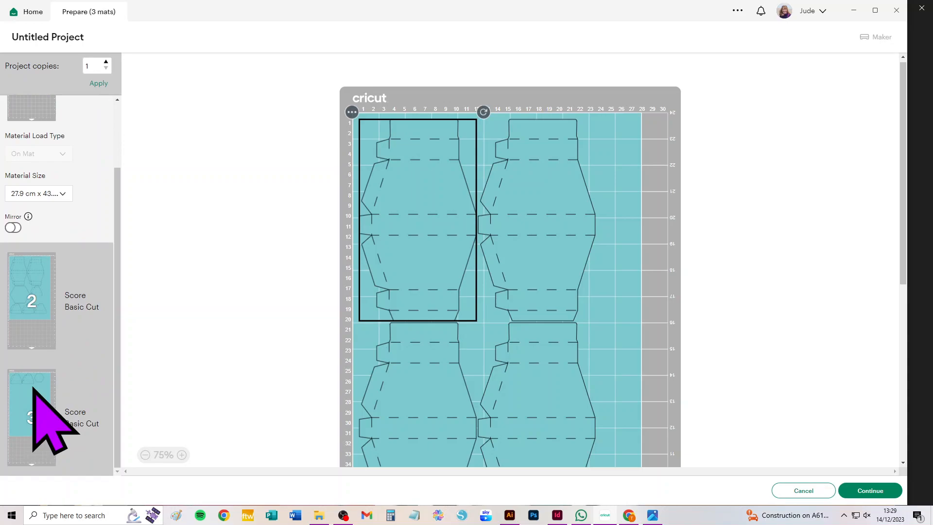
# Change the material size to 29.7 cm x 42.0 cm (A3) and look over the piece distribution across the mats
pyautogui.click(61, 193)
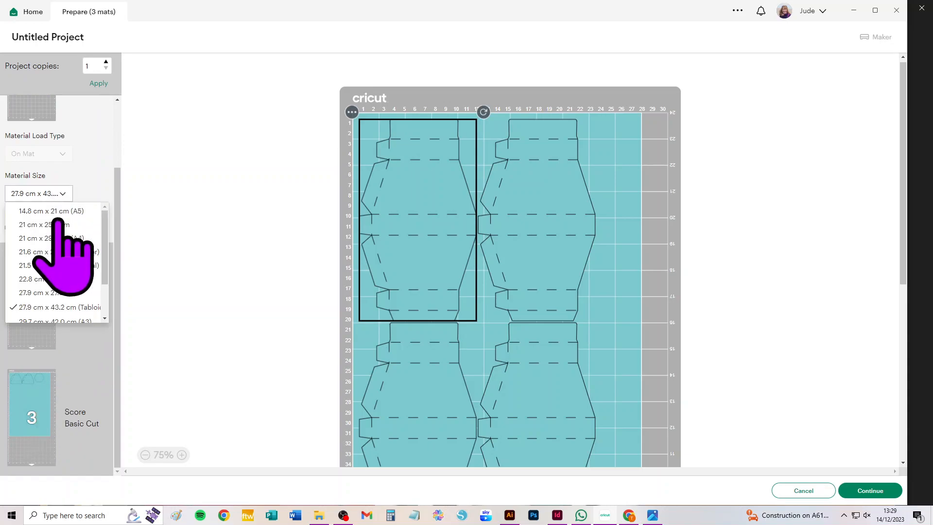
pyautogui.click(56, 320)
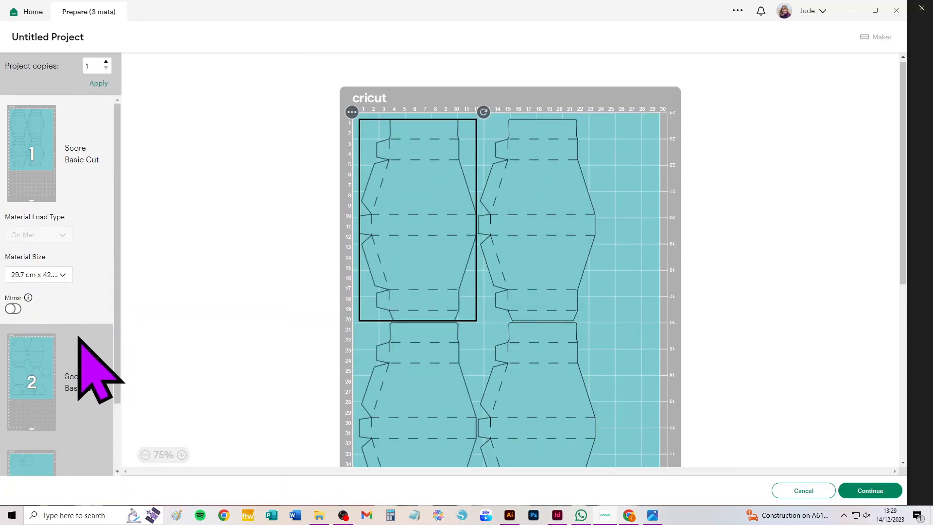
pyautogui.scroll(-3, 79, 337)
pyautogui.scroll(3, 79, 338)
pyautogui.scroll(-3, 67, 384)
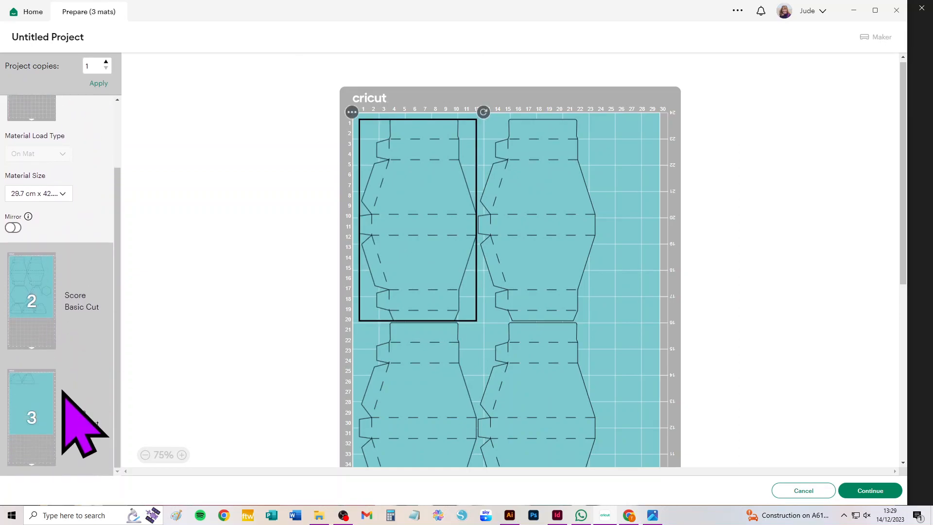
# Move the first small tabbed panel from mat 3 to mat 1
pyautogui.click(24, 384)
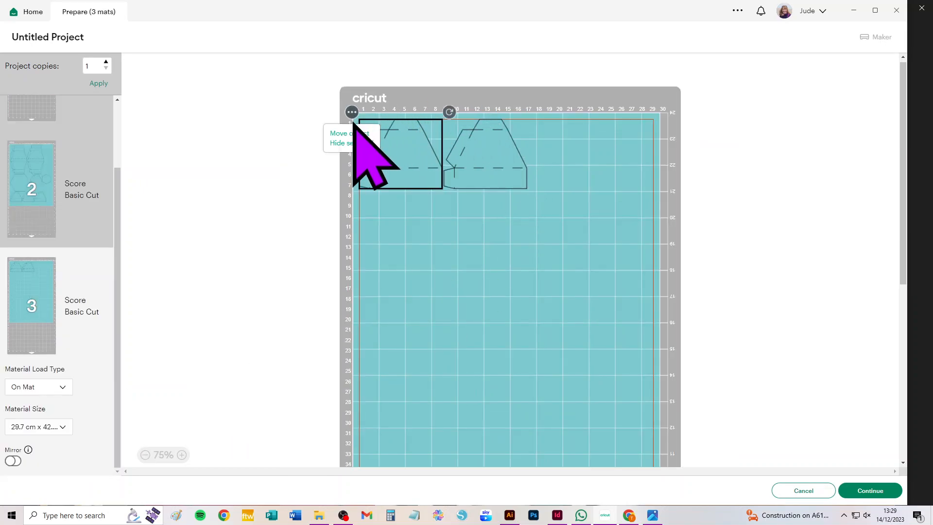
pyautogui.click(357, 134)
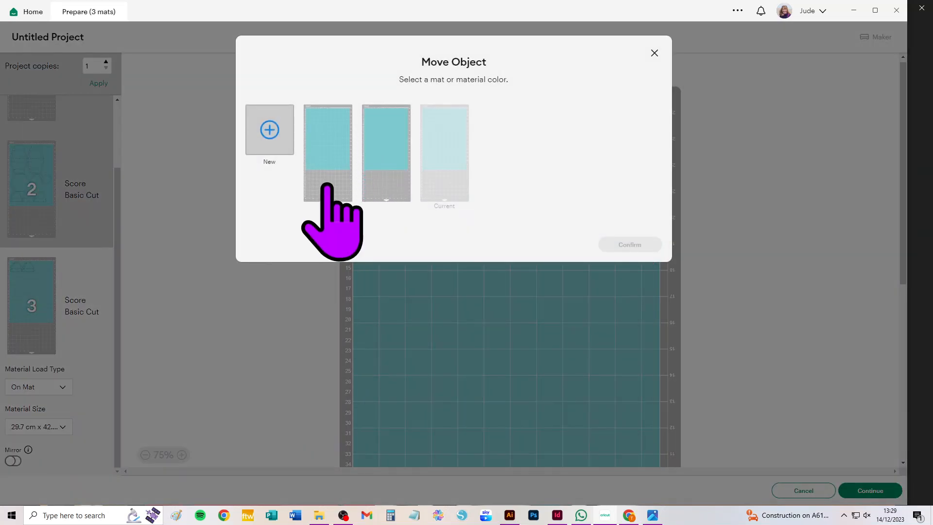
pyautogui.click(327, 151)
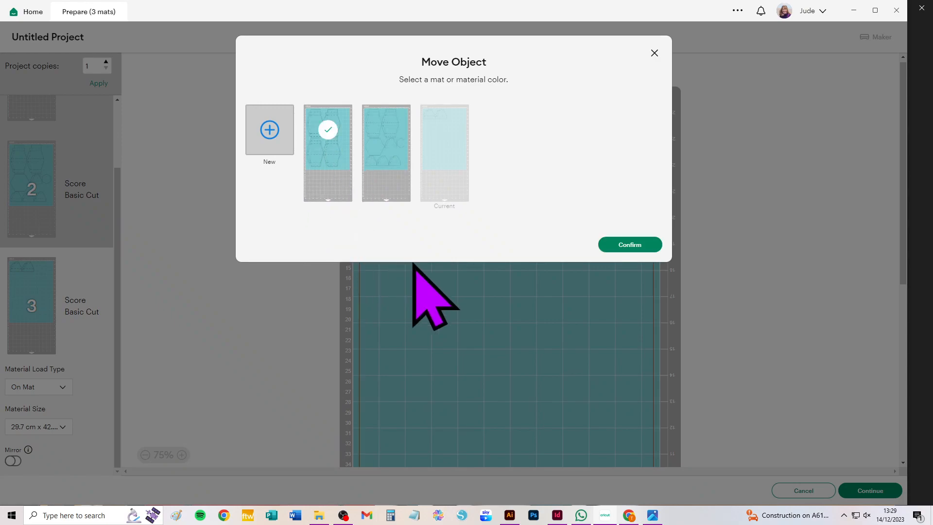
pyautogui.click(630, 244)
# Rotate the small tabbed panel a quarter turn counterclockwise and fit it against mat 1's right margin, about 14 to 22 cm down
pyautogui.moveTo(402, 166); pyautogui.dragTo(606, 312)
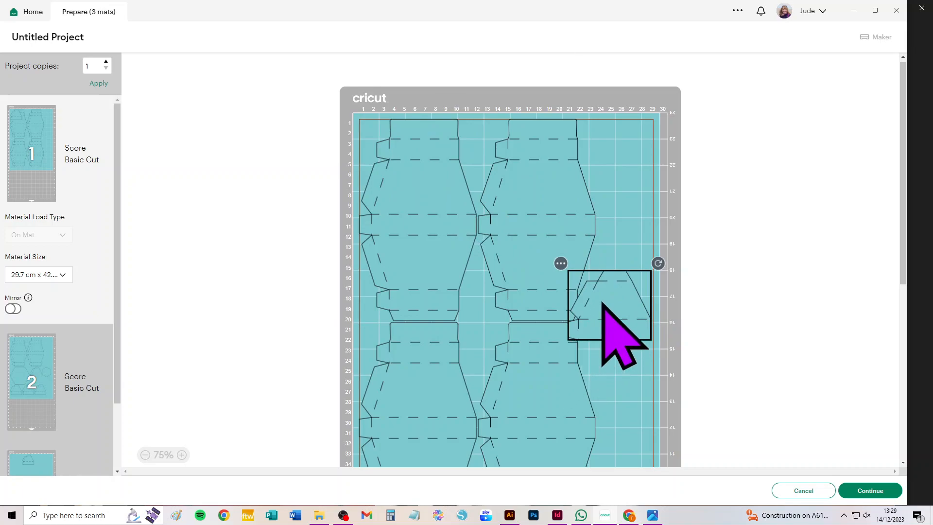
pyautogui.moveTo(658, 263); pyautogui.dragTo(555, 229)
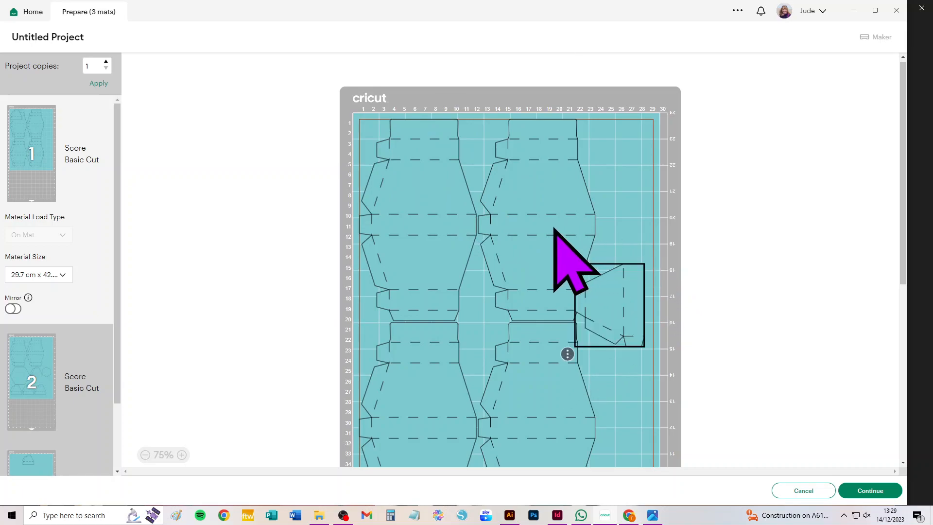
pyautogui.moveTo(608, 292); pyautogui.dragTo(639, 308)
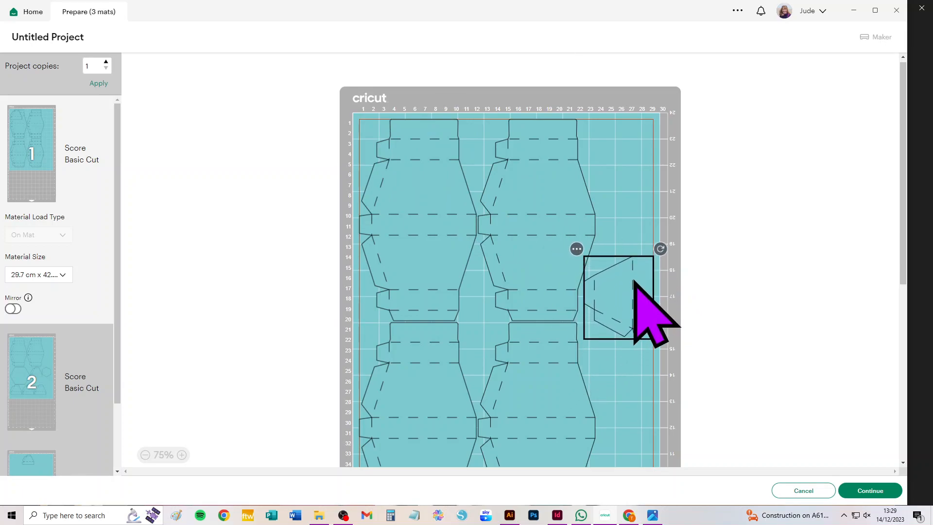
pyautogui.scroll(-5, 680, 378)
pyautogui.scroll(3, 661, 344)
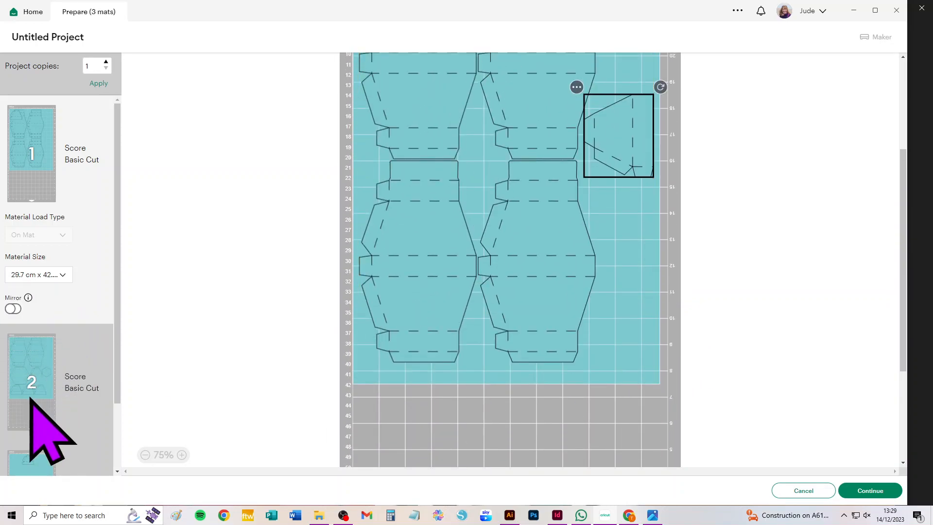
# Move the small hexagon from mat 2 to mat 1 and place it just below the rotated small panel
pyautogui.click(41, 364)
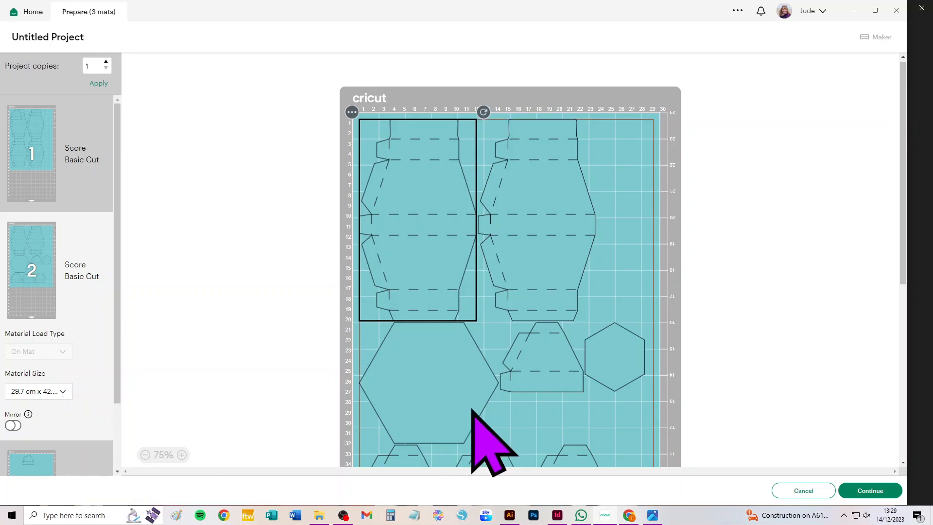
pyautogui.click(618, 362)
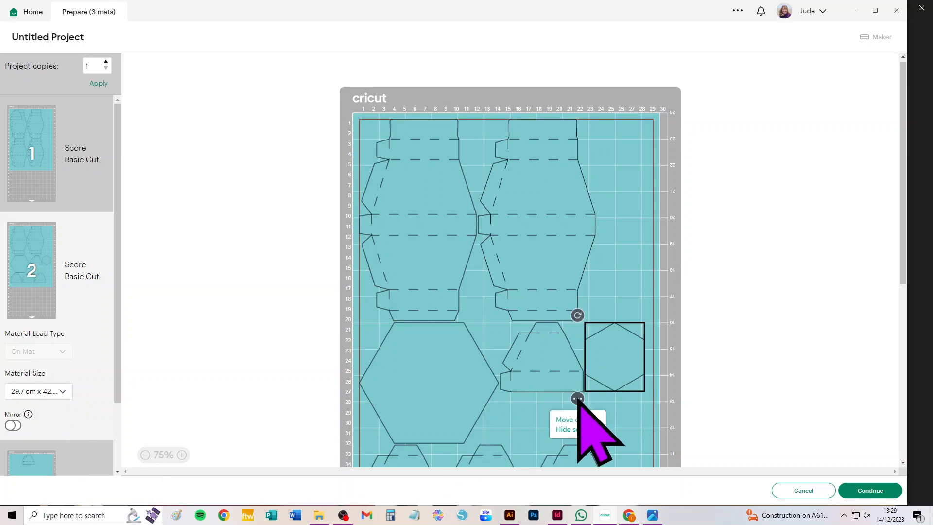
pyautogui.click(586, 418)
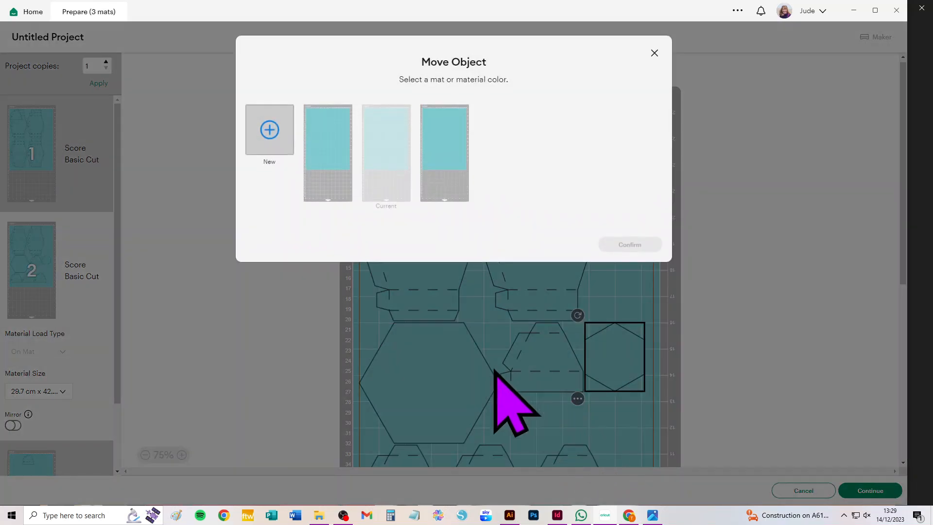
pyautogui.click(322, 168)
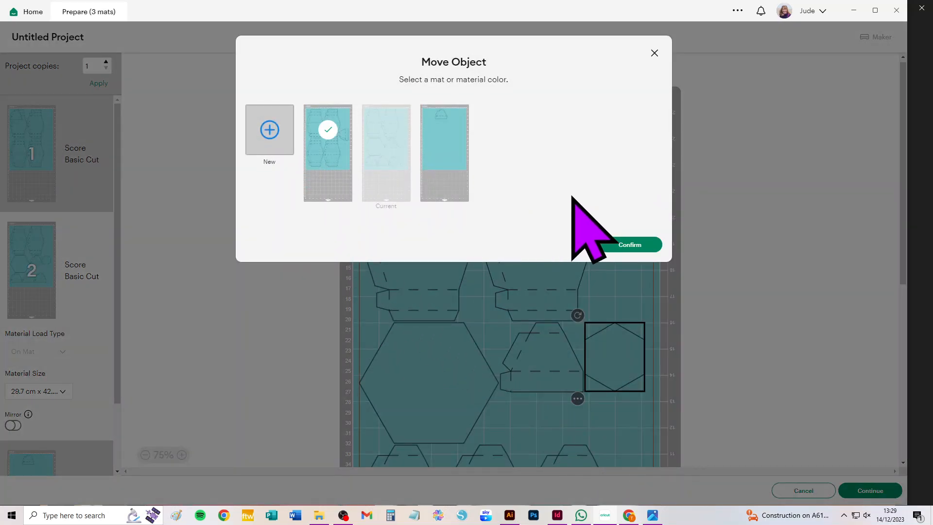
pyautogui.click(641, 247)
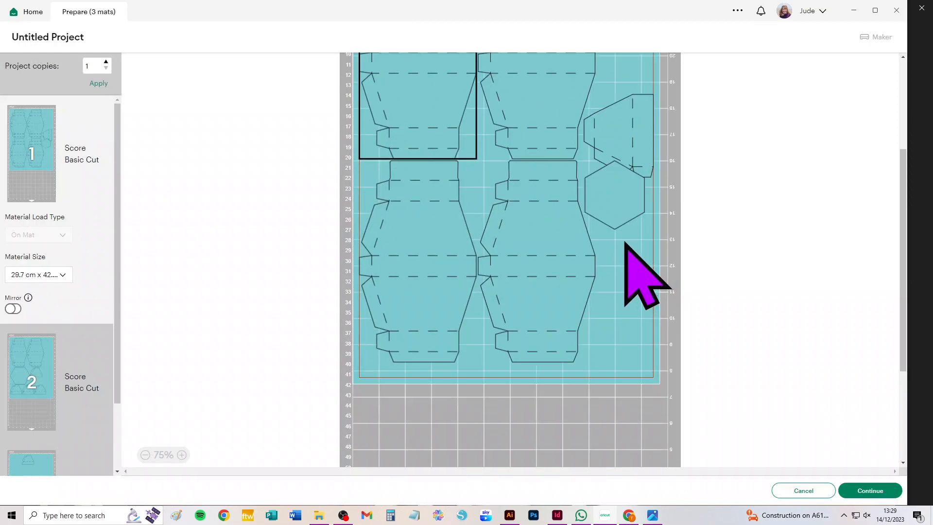
pyautogui.moveTo(608, 194); pyautogui.dragTo(622, 216)
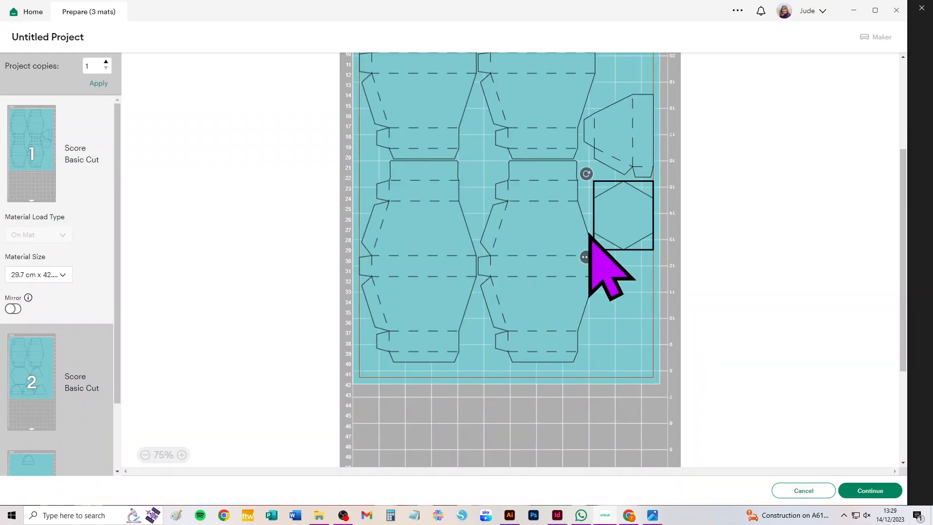
# Move the remaining small tabbed panel from mat 3 to mat 2
pyautogui.click(38, 463)
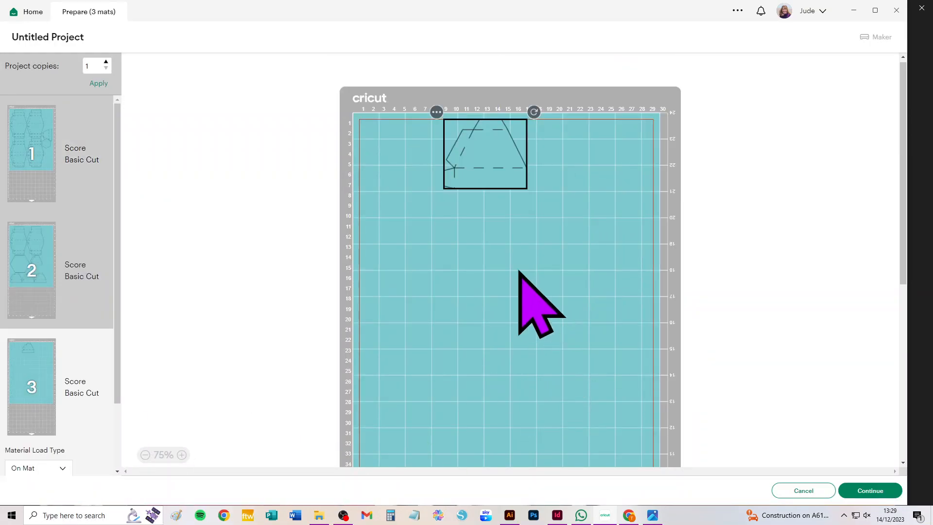
pyautogui.click(437, 112)
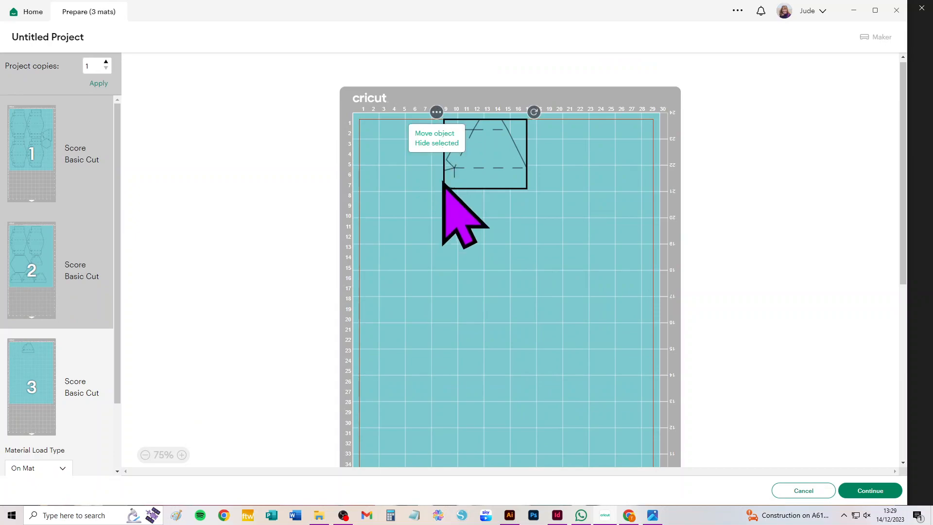
pyautogui.click(434, 133)
pyautogui.click(387, 160)
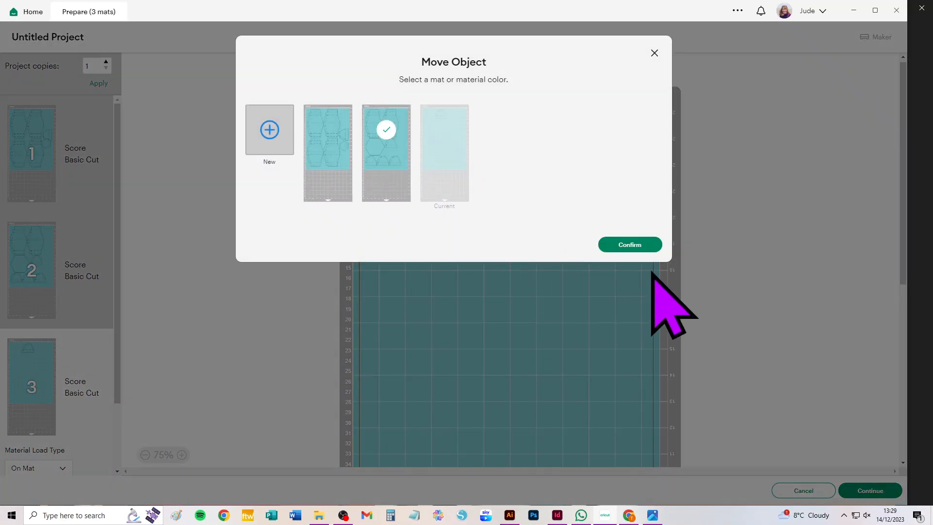
pyautogui.click(629, 245)
# Rotate the small panel on mat 2 a quarter turn counterclockwise, fit it against the right margin, and cancel the mat preparation
pyautogui.moveTo(478, 167); pyautogui.dragTo(646, 404)
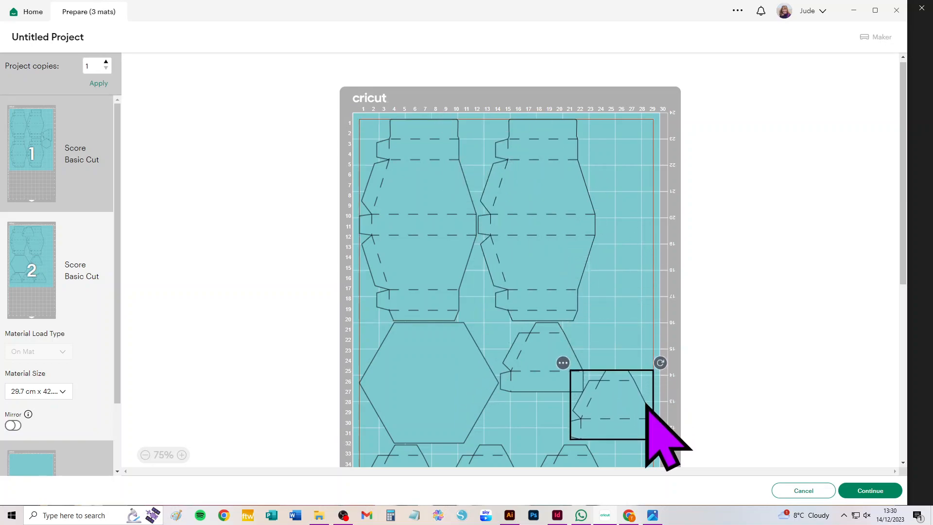
pyautogui.moveTo(659, 363); pyautogui.dragTo(495, 280)
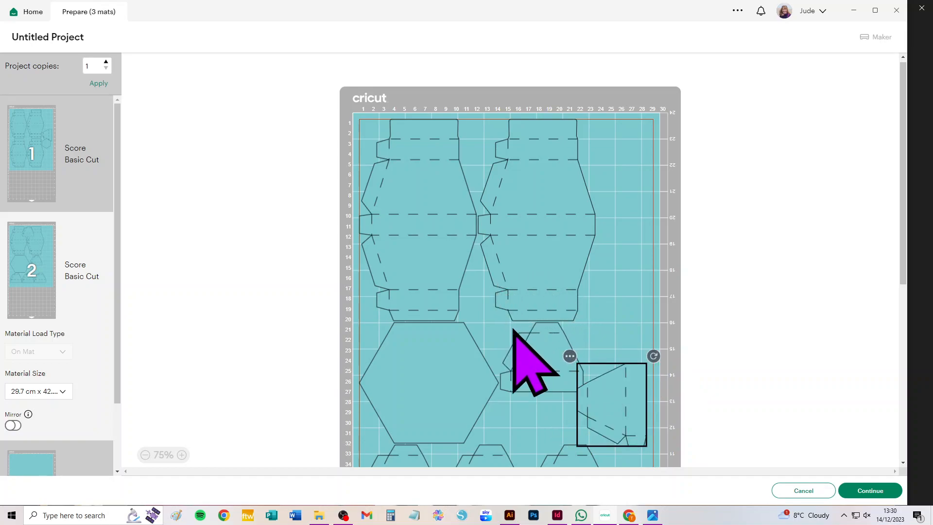
pyautogui.moveTo(620, 386); pyautogui.dragTo(628, 406)
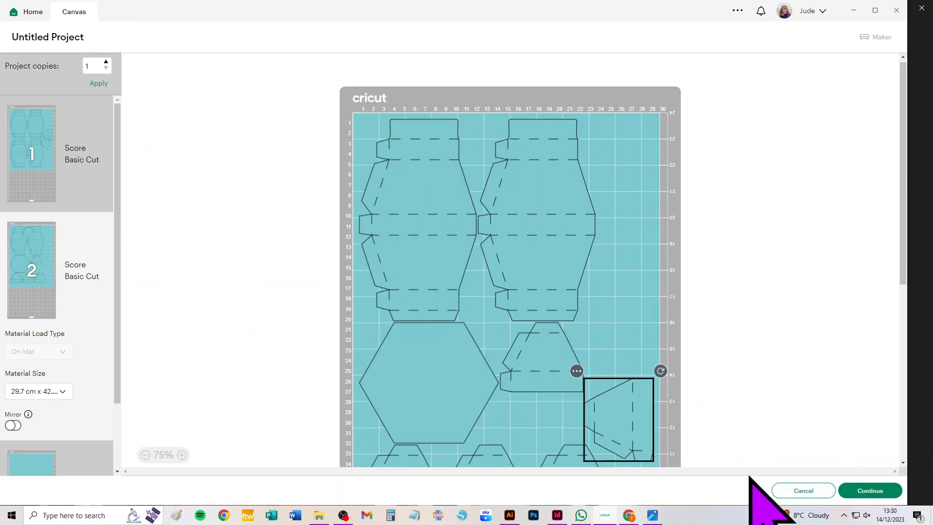
pyautogui.click(803, 490)
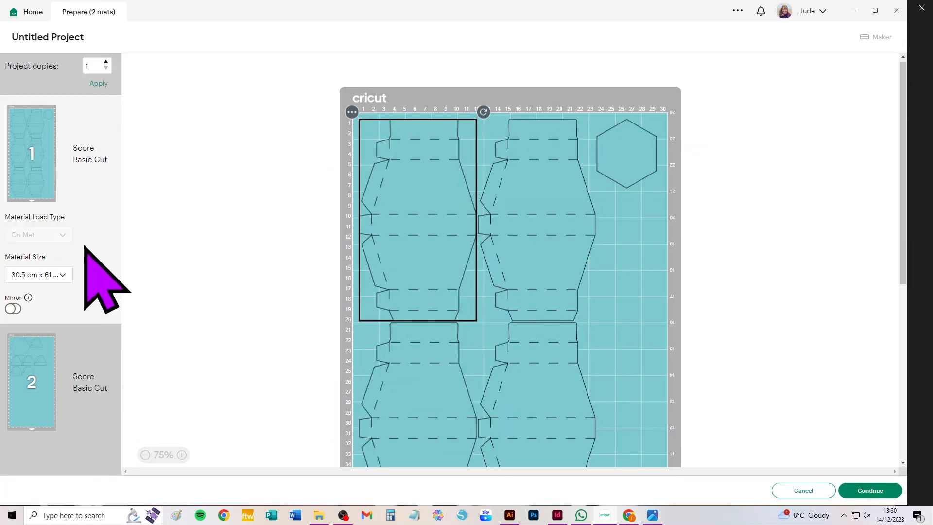
# Set the first mat's material size to 30.5 cm x 30.5 cm
pyautogui.click(58, 275)
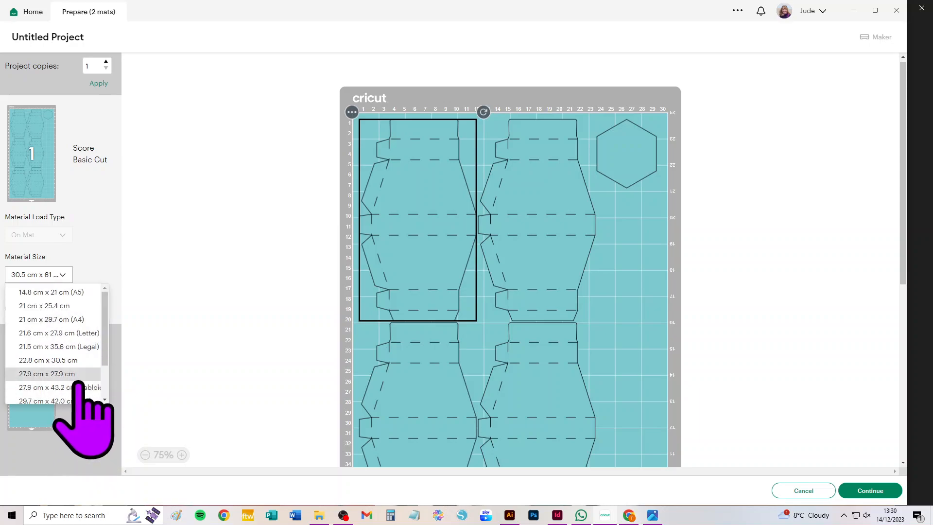
pyautogui.scroll(-2, 76, 383)
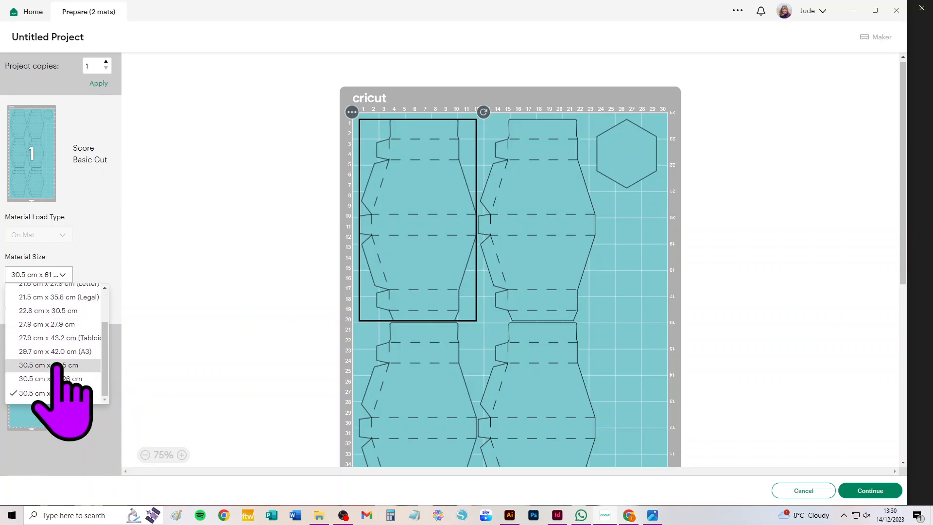
pyautogui.click(73, 374)
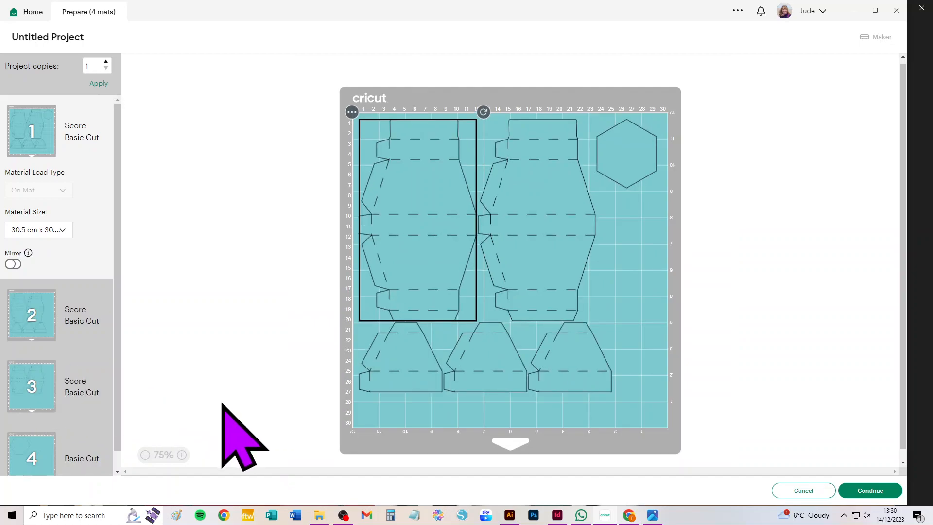
# Move the large hexagon from mat 4 to mat 3, spread the two panels apart and fit the hexagon between them near the mat's lower edge
pyautogui.scroll(-1, 84, 340)
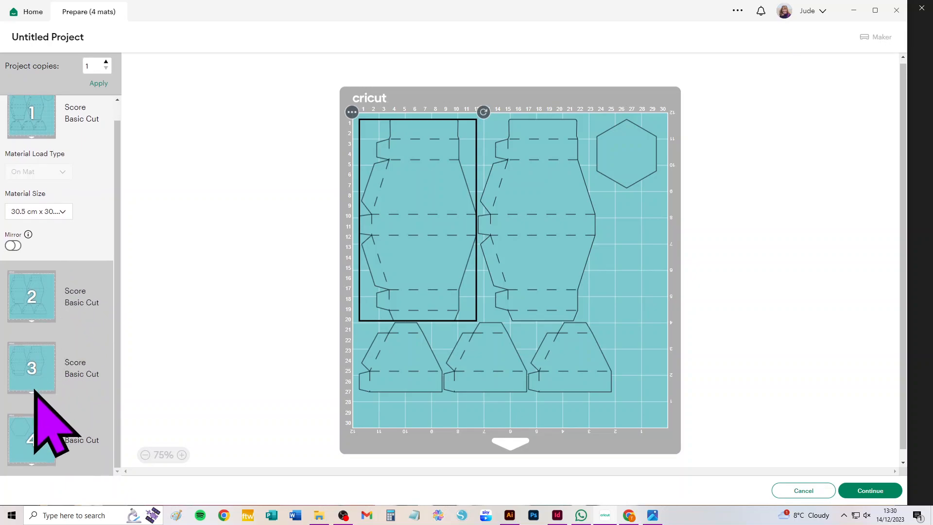
pyautogui.click(34, 432)
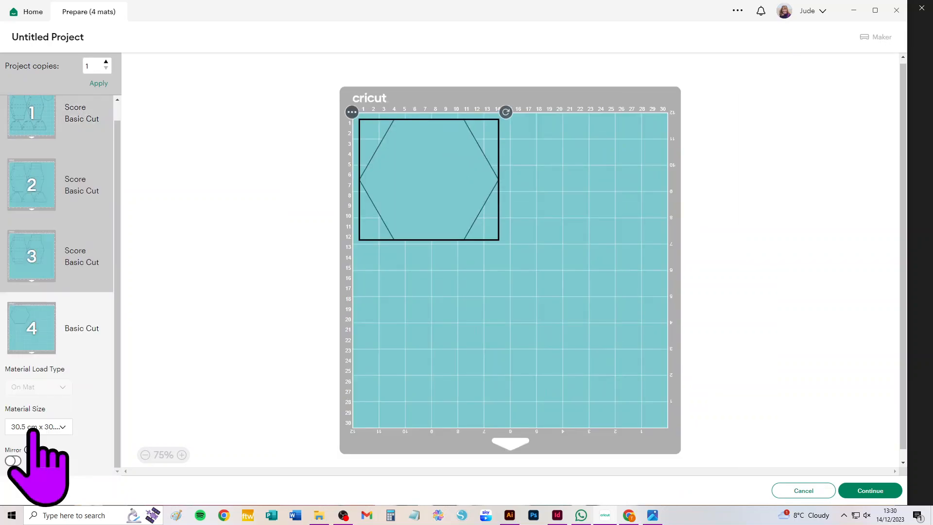
pyautogui.click(352, 111)
pyautogui.click(354, 137)
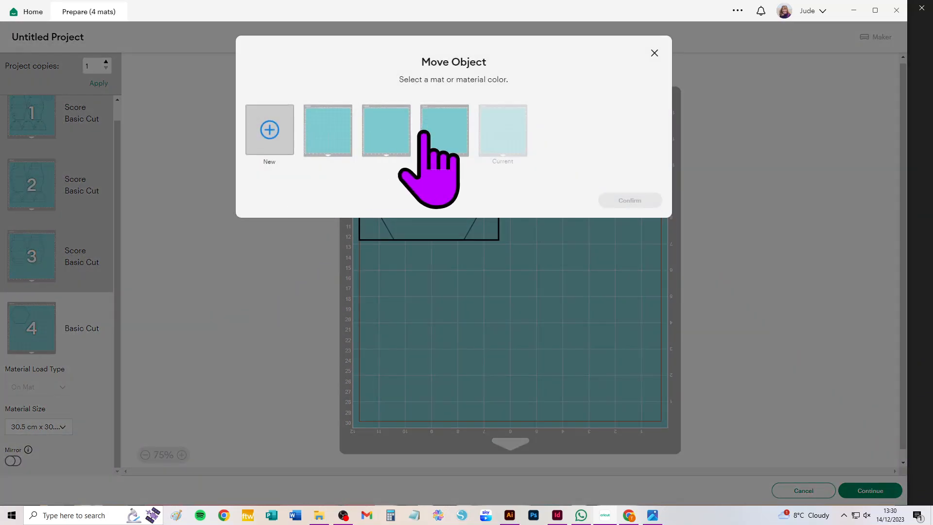
pyautogui.click(445, 130)
pyautogui.click(631, 200)
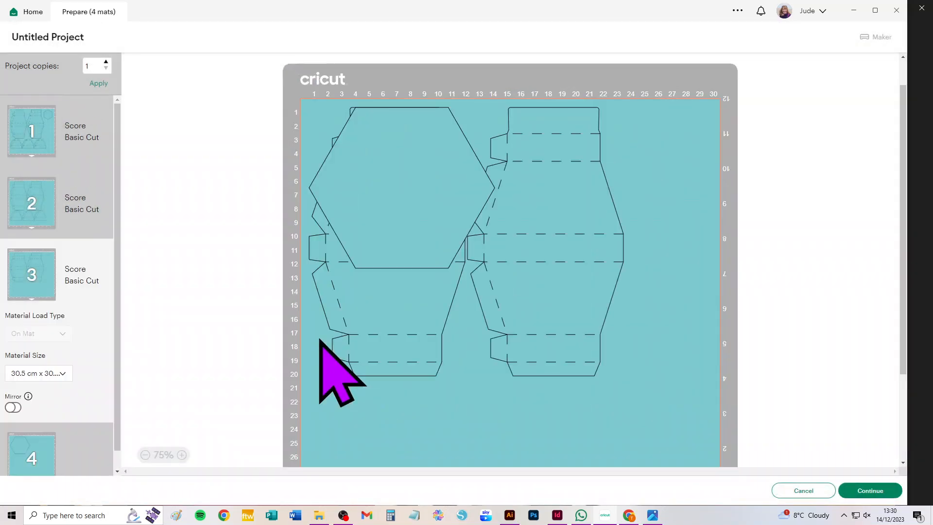
pyautogui.moveTo(517, 208); pyautogui.dragTo(648, 249)
pyautogui.moveTo(447, 183); pyautogui.dragTo(508, 364)
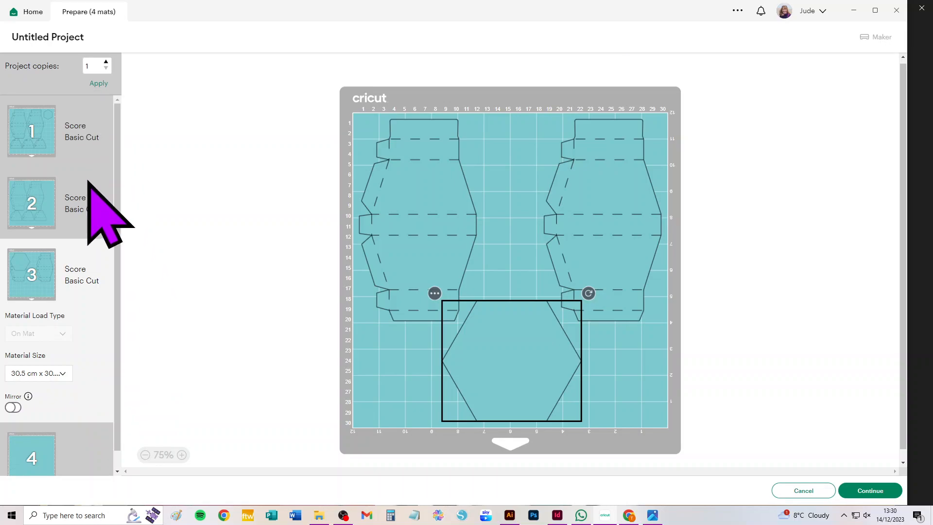
# Set mat 1's material size to 21 cm x 29.7 cm (A4), check how the pieces spread over the mats, and cancel the preparation
pyautogui.click(69, 136)
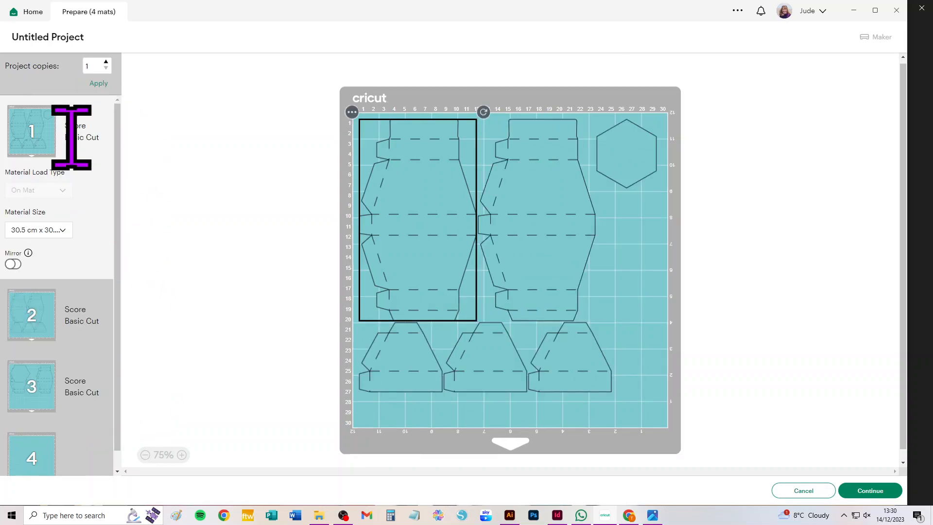
pyautogui.click(48, 229)
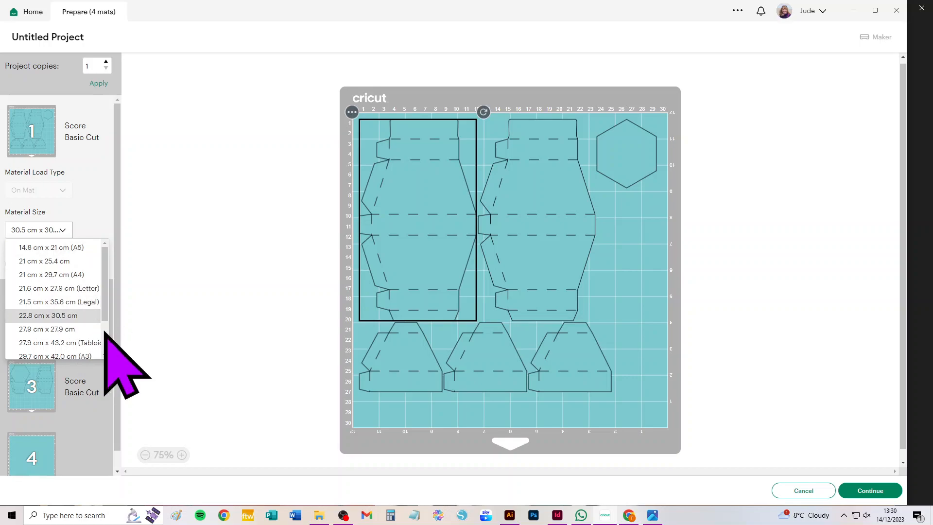
pyautogui.click(53, 282)
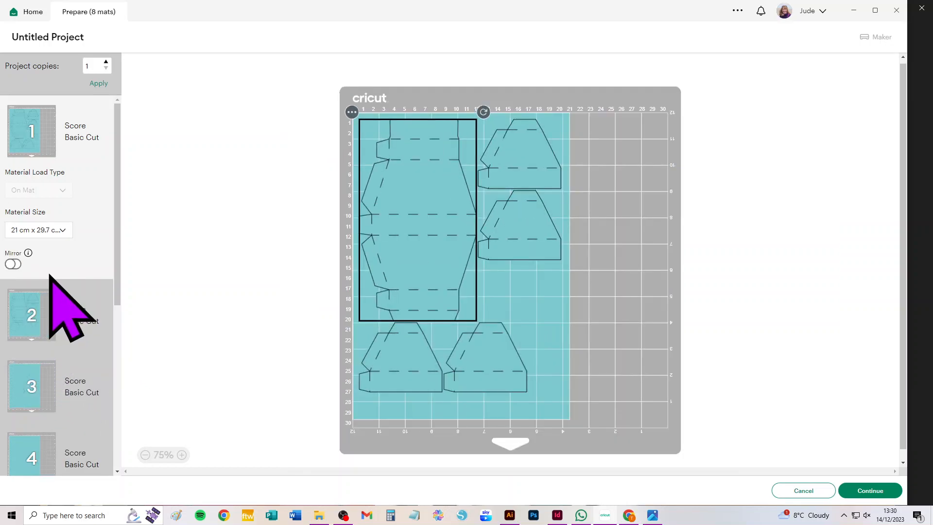
pyautogui.scroll(-5, 48, 330)
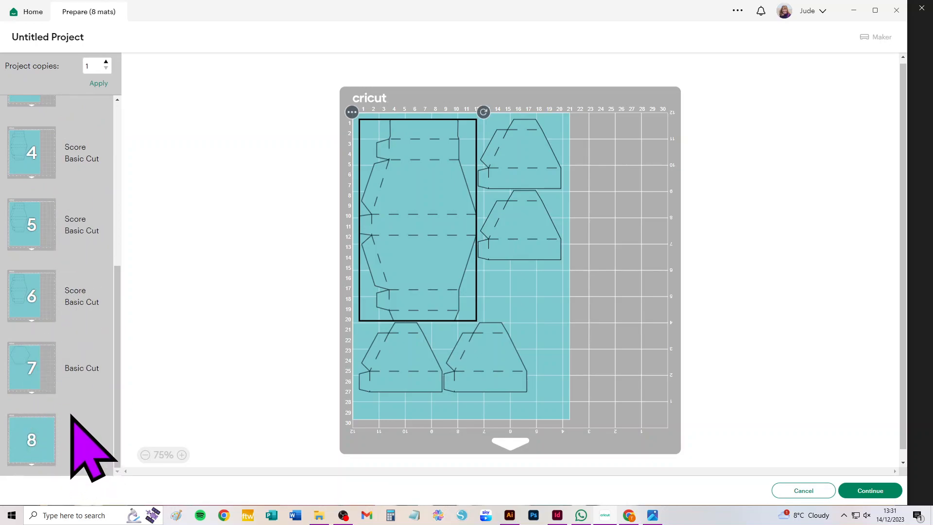
pyautogui.click(35, 434)
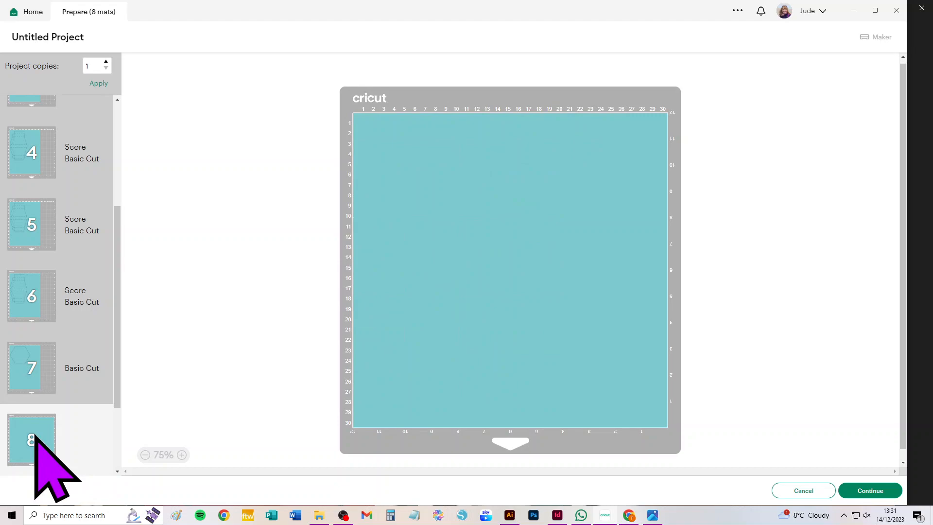
pyautogui.scroll(3, 53, 438)
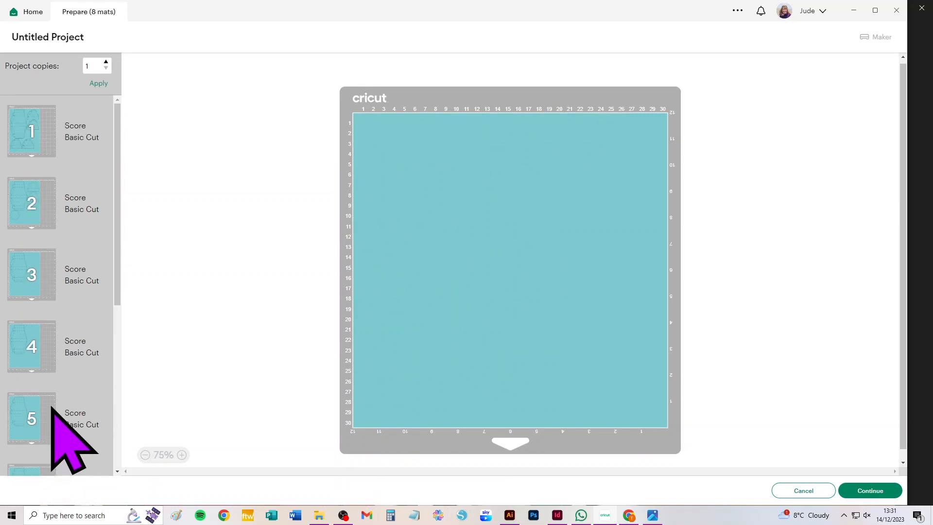
pyautogui.click(807, 492)
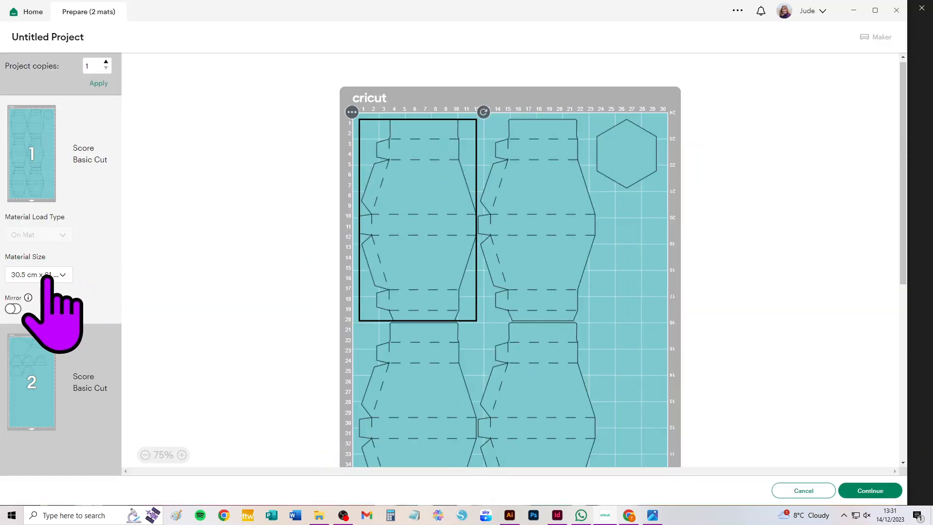
# Change the material size from 30.5 cm x 61 cm to 21 cm x 29.7 cm (A4), review the mats and return to the canvas
pyautogui.click(47, 275)
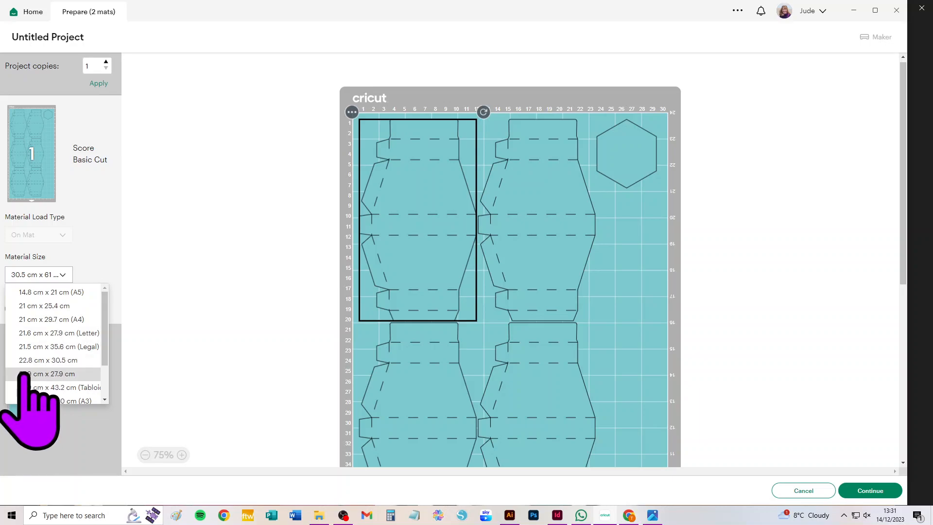
pyautogui.click(47, 321)
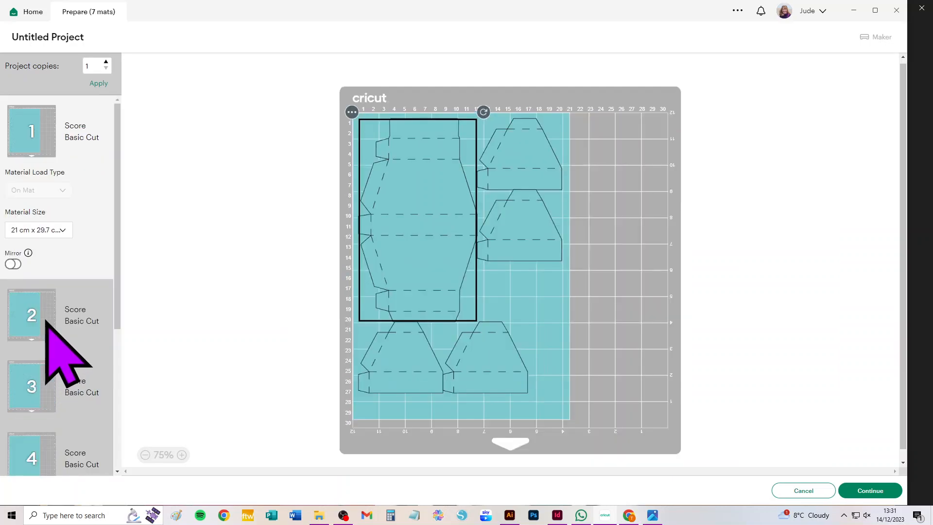
pyautogui.scroll(-5, 62, 347)
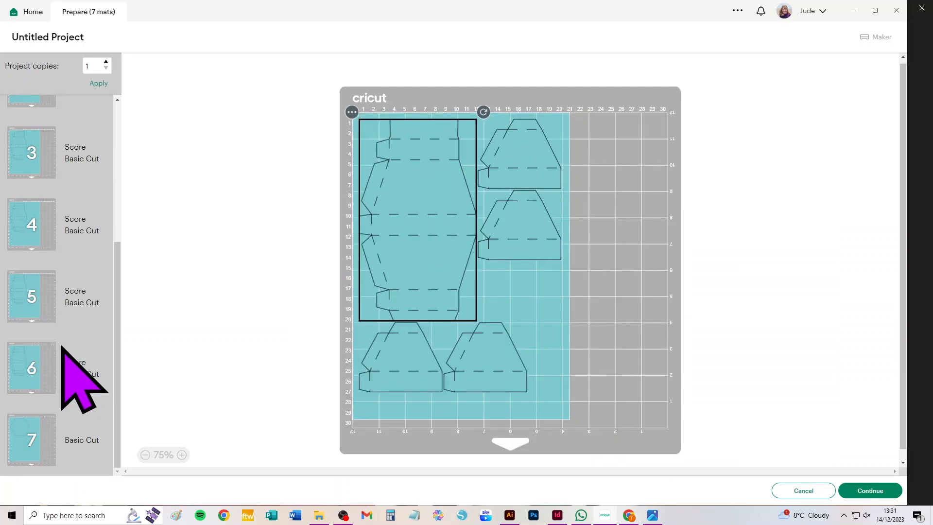
pyautogui.scroll(5, 62, 346)
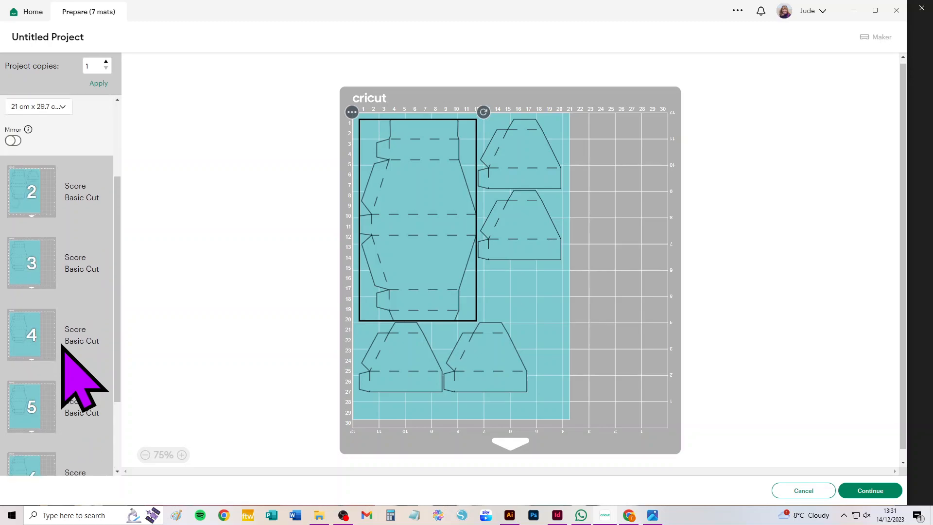
pyautogui.click(802, 490)
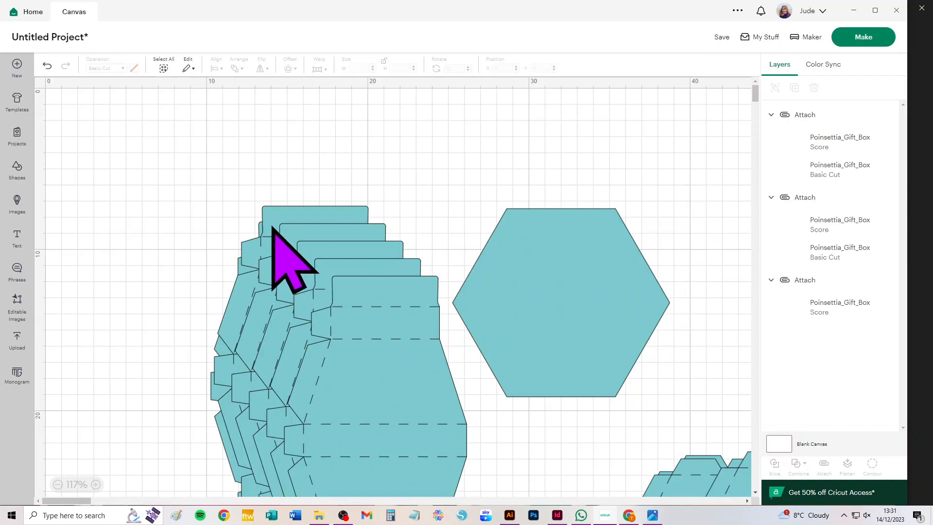
# Remove the extra copies of the large tabbed panel from the stack, keeping two
pyautogui.hotkey('ctrl', 'd')
pyautogui.moveTo(375, 385); pyautogui.dragTo(233, 243)
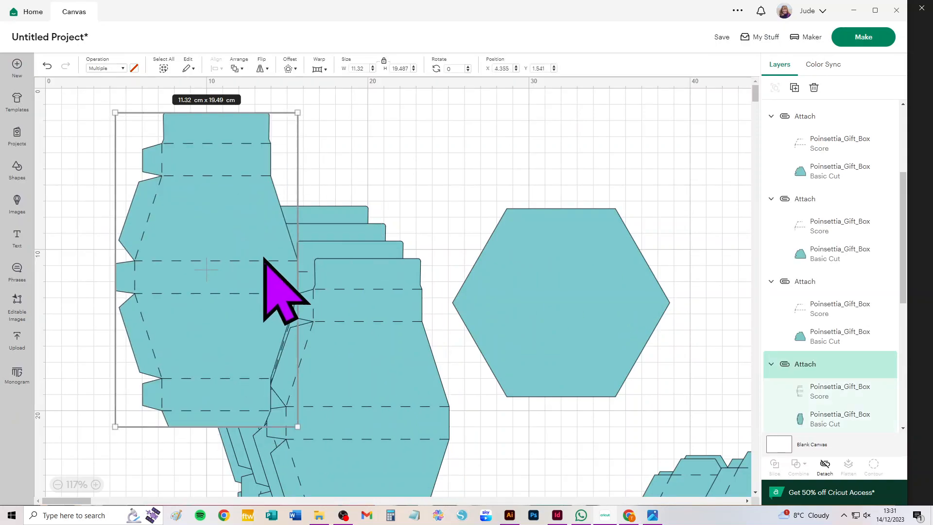
pyautogui.hotkey('ctrl', 'z')
pyautogui.hotkey('ctrl', 'z')
pyautogui.hotkey('ctrl', 'z')
pyautogui.hotkey('ctrl', 'z')
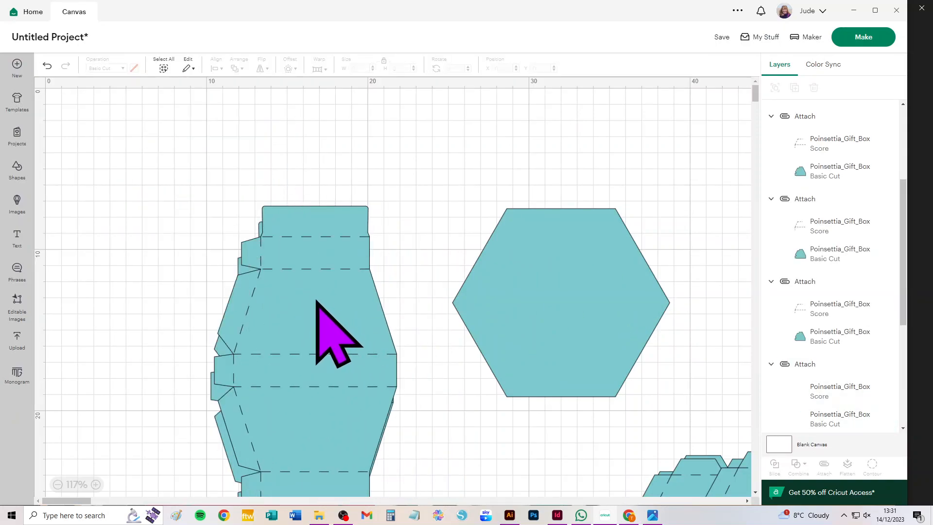
# Rotate both large tabbed panels 90 degrees and place them one above the other near the canvas's upper-left corner
pyautogui.moveTo(316, 302); pyautogui.dragTo(217, 222)
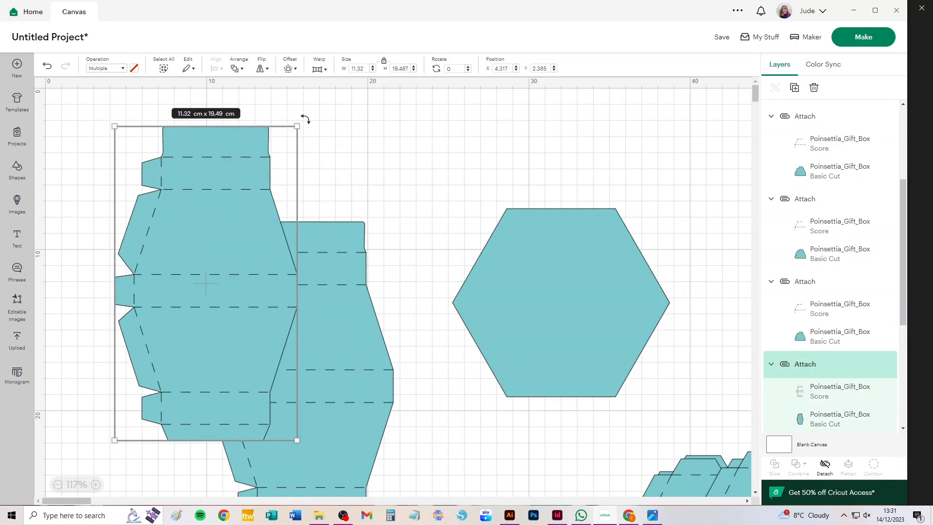
pyautogui.moveTo(304, 119); pyautogui.dragTo(370, 383)
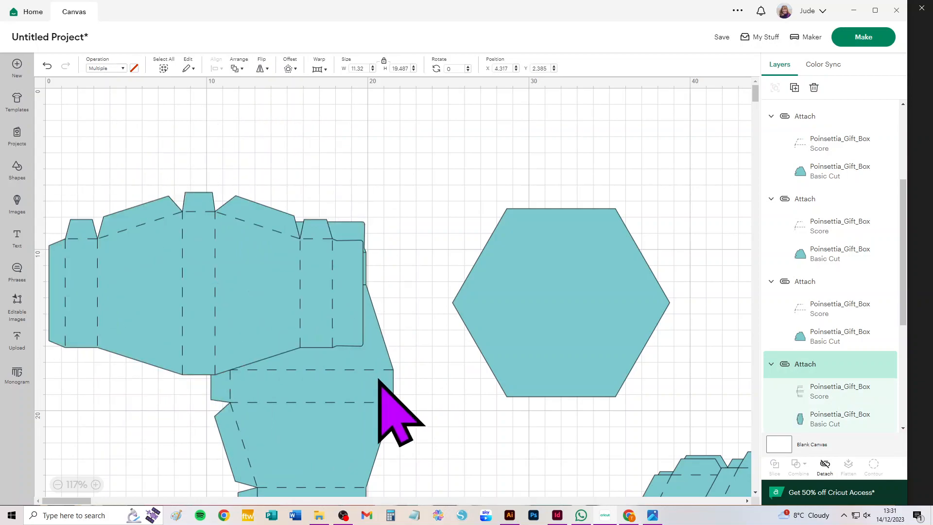
pyautogui.moveTo(194, 304); pyautogui.dragTo(204, 212)
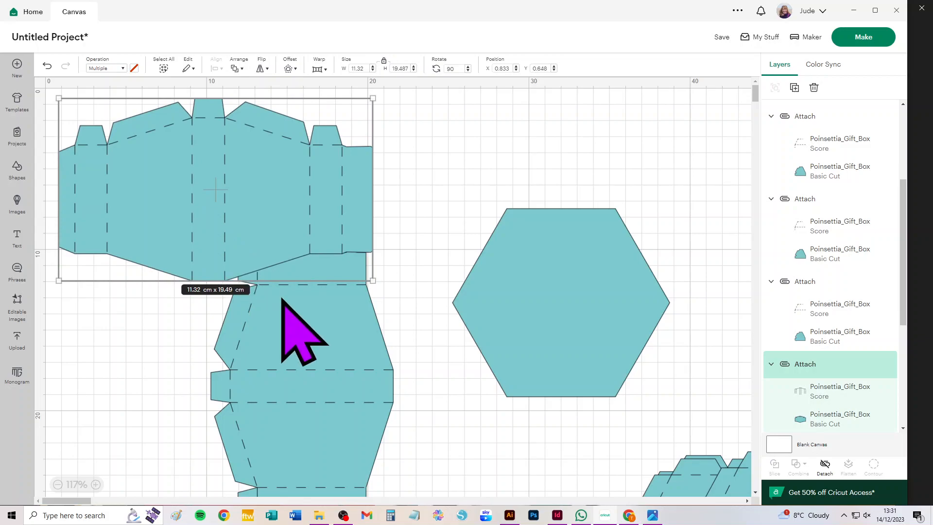
pyautogui.moveTo(343, 341); pyautogui.dragTo(365, 394)
pyautogui.moveTo(418, 263); pyautogui.dragTo(444, 480)
pyautogui.moveTo(303, 359); pyautogui.dragTo(196, 302)
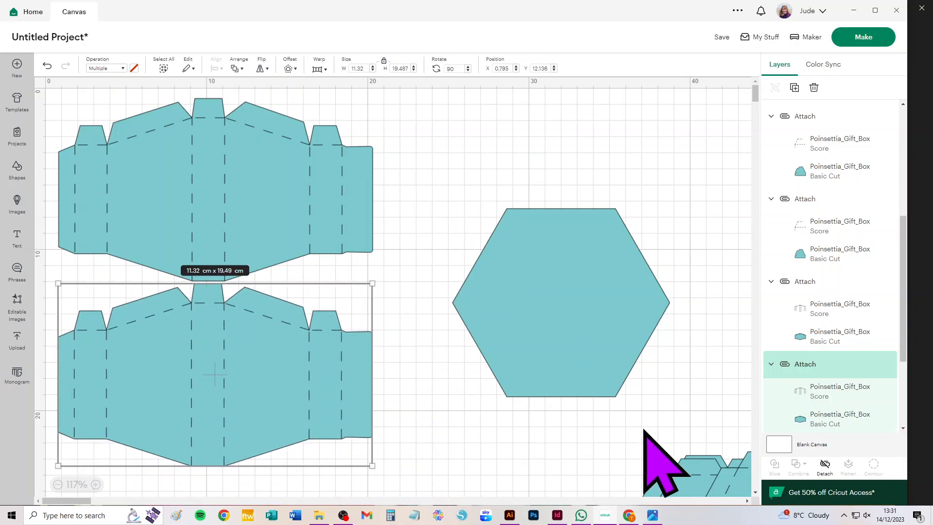
# Move the two rotated large panels together into open space and attach them to each other
pyautogui.scroll(-3, 437, 274)
pyautogui.scroll(-2, 438, 274)
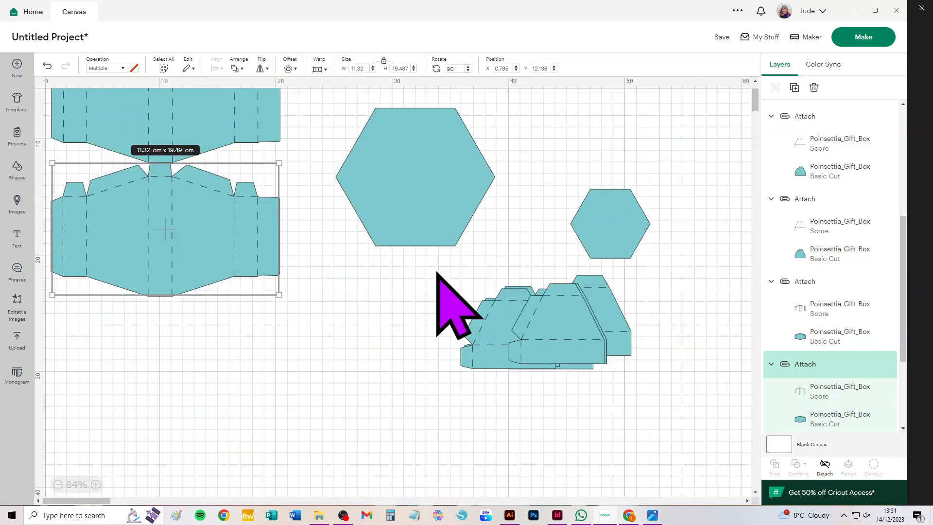
pyautogui.moveTo(257, 379); pyautogui.dragTo(196, 242)
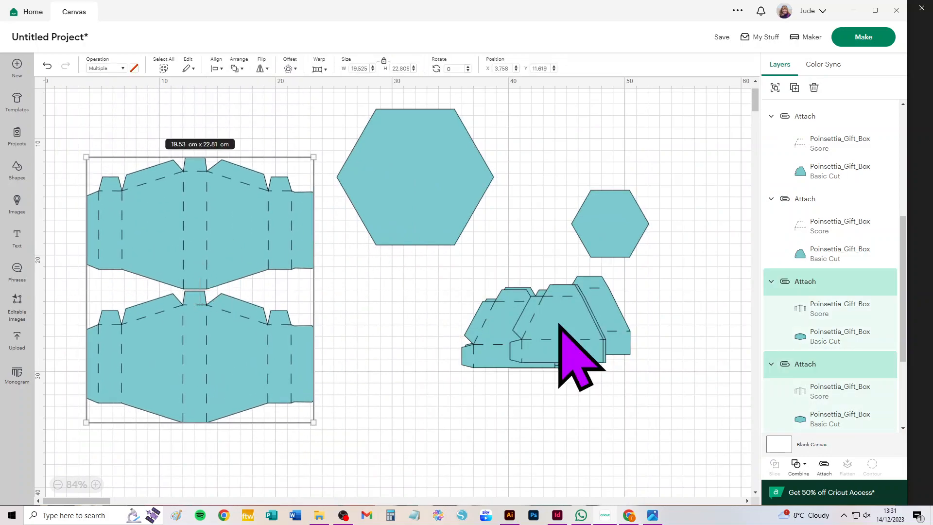
pyautogui.click(824, 465)
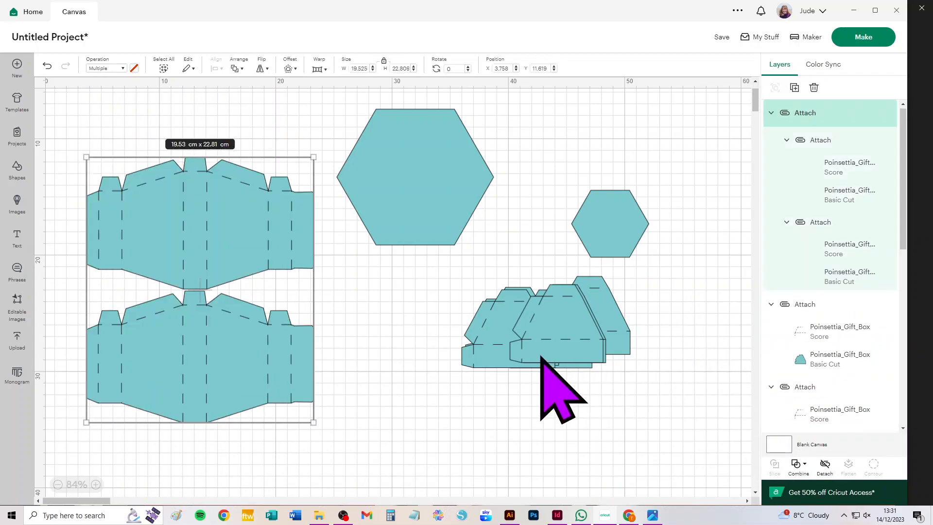
# Place one small tabbed panel beneath the large panels and set the small hexagon aside below the remaining small panels
pyautogui.moveTo(613, 212); pyautogui.dragTo(142, 432)
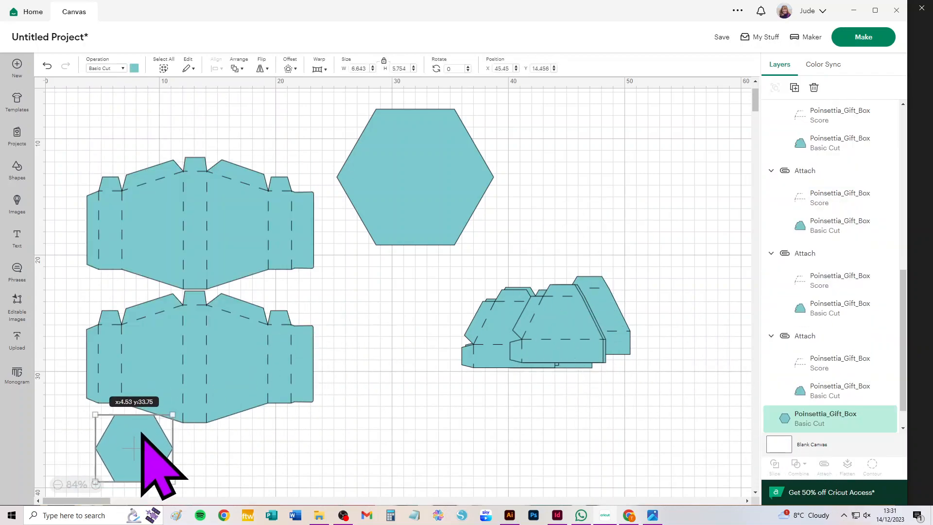
pyautogui.moveTo(514, 358); pyautogui.dragTo(256, 443)
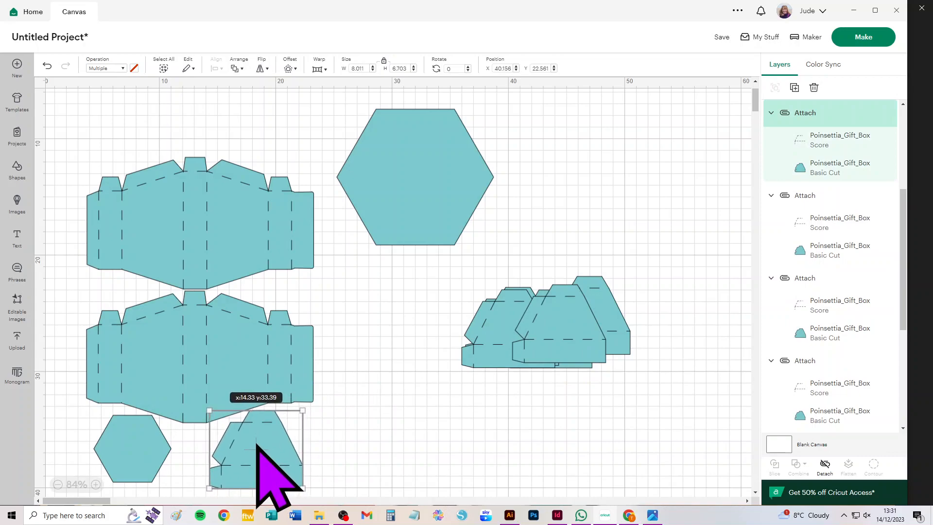
pyautogui.moveTo(134, 432); pyautogui.dragTo(544, 431)
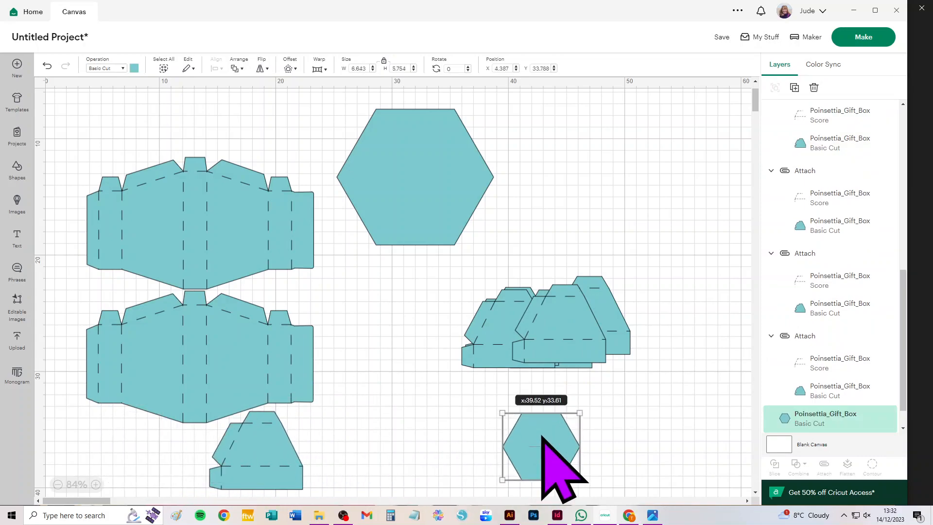
# Fit a second small tabbed panel beside the first beneath the large panels and attach all four panels together
pyautogui.moveTo(558, 318); pyautogui.dragTo(134, 447)
pyautogui.moveTo(273, 432); pyautogui.dragTo(279, 440)
pyautogui.moveTo(118, 452); pyautogui.dragTo(126, 458)
pyautogui.moveTo(355, 443); pyautogui.dragTo(94, 274)
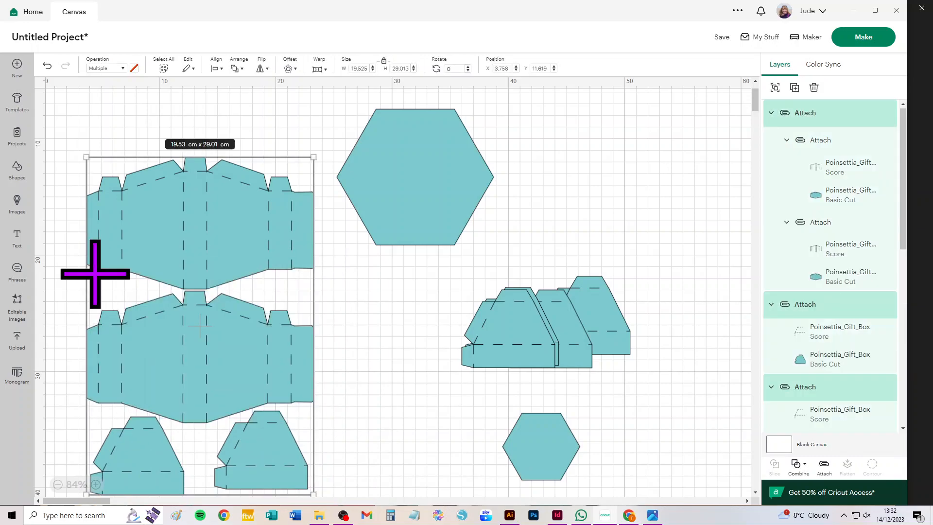
pyautogui.click(824, 463)
# Move both hexagons and the remaining small panels farther right to clear space, and shift the attached panel set up and left
pyautogui.moveTo(427, 189); pyautogui.dragTo(659, 200)
pyautogui.moveTo(442, 389); pyautogui.dragTo(666, 272)
pyautogui.moveTo(536, 338); pyautogui.dragTo(649, 343)
pyautogui.moveTo(558, 436); pyautogui.dragTo(681, 431)
pyautogui.moveTo(236, 365); pyautogui.dragTo(227, 308)
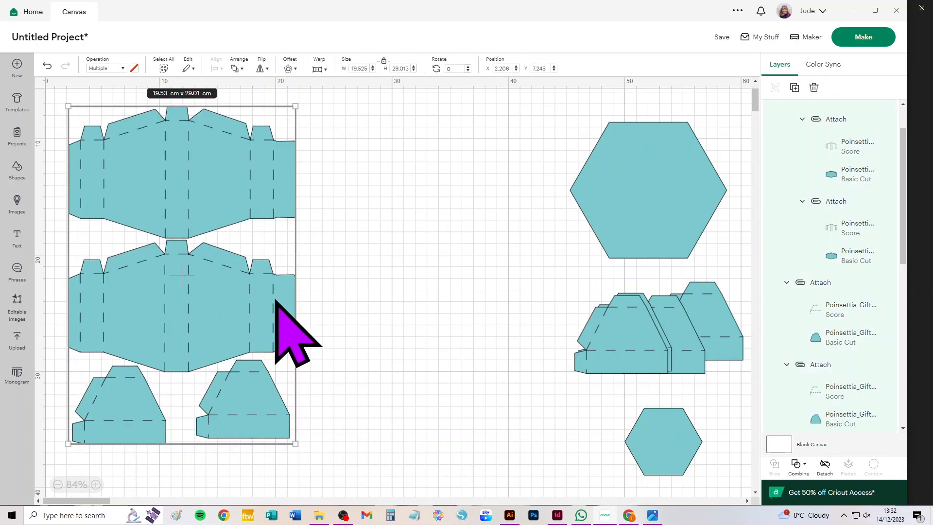
# Duplicate the attached panel set twice, place one copy beside the original and the other beyond the hexagons, and detach the outer copy
pyautogui.hotkey('ctrl', 'd')
pyautogui.moveTo(141, 345); pyautogui.dragTo(357, 302)
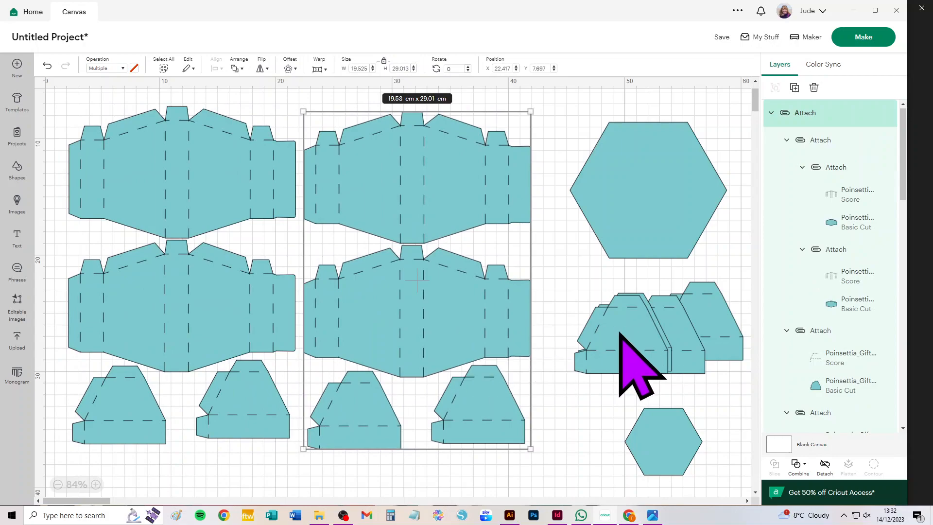
pyautogui.scroll(-2, 403, 276)
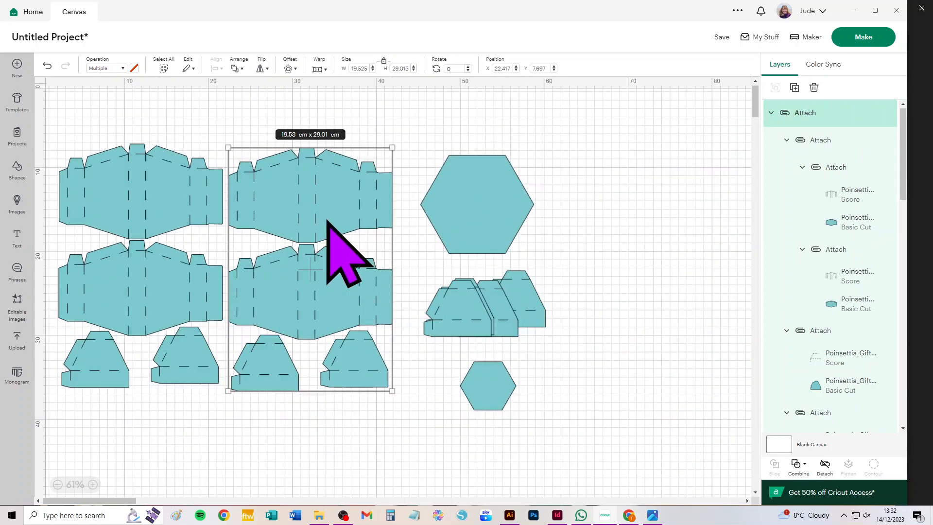
pyautogui.moveTo(162, 214); pyautogui.dragTo(659, 170)
pyautogui.click(825, 463)
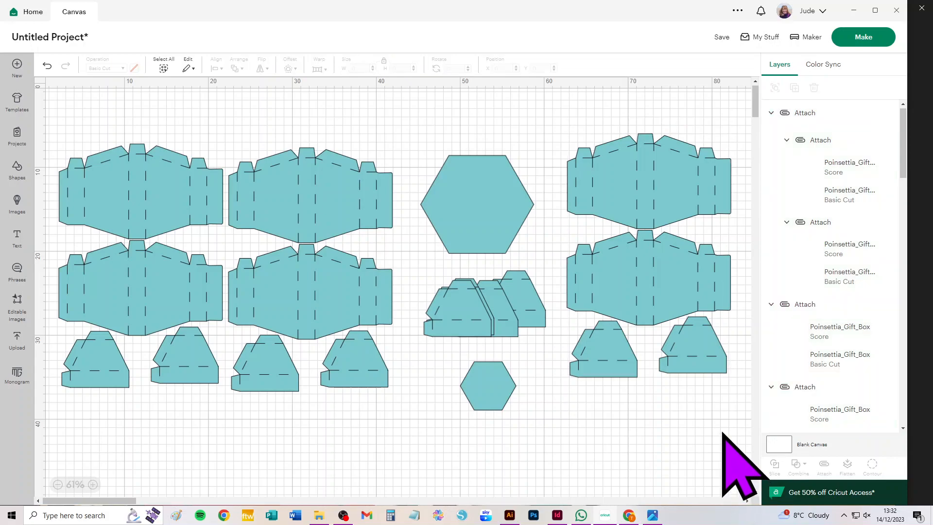
pyautogui.moveTo(708, 412); pyautogui.dragTo(613, 416)
# Arrange the large hexagon, the four loose small panels in two rows and the small hexagon in a column, and select them all
pyautogui.click(483, 173)
pyautogui.moveTo(516, 279); pyautogui.dragTo(459, 237)
pyautogui.moveTo(474, 292); pyautogui.dragTo(530, 318)
pyautogui.click(487, 364)
pyautogui.moveTo(487, 362); pyautogui.dragTo(489, 246)
pyautogui.click(546, 468)
pyautogui.moveTo(515, 417); pyautogui.dragTo(459, 163)
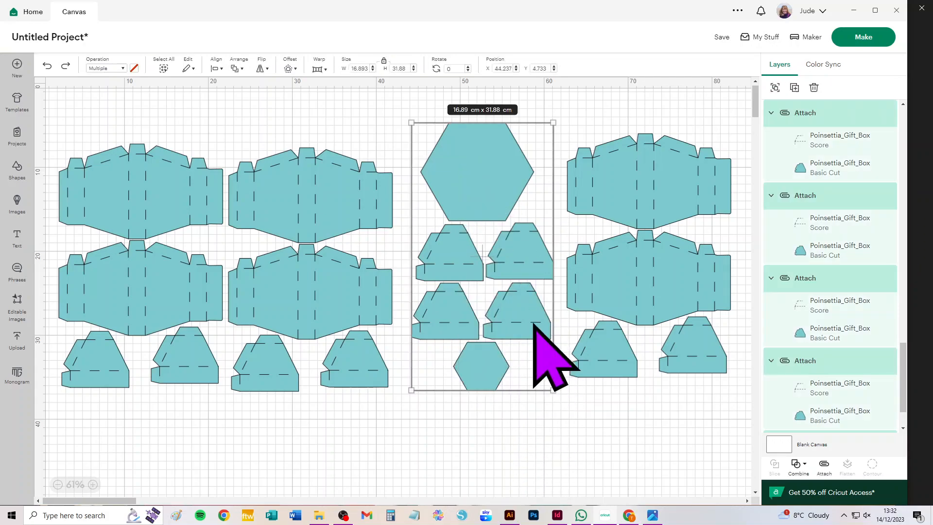
# Move the small hexagon down and right, clear of the others, and attach the large hexagon to the four small panels
pyautogui.click(635, 435)
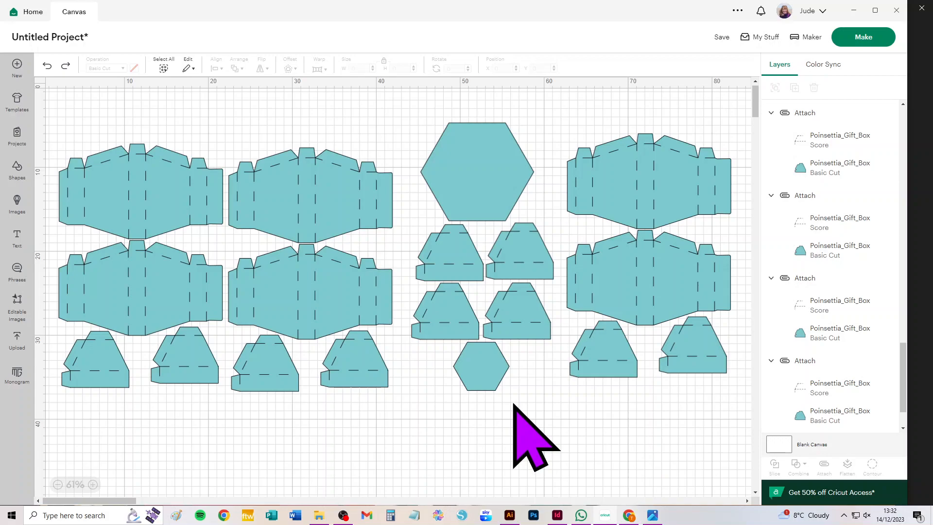
pyautogui.moveTo(483, 384); pyautogui.dragTo(687, 485)
pyautogui.moveTo(520, 385); pyautogui.dragTo(444, 164)
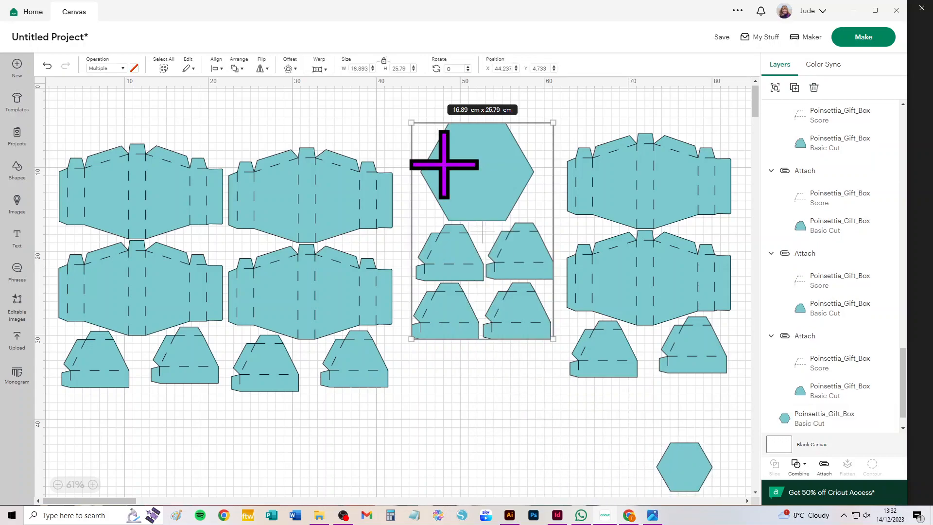
pyautogui.click(823, 464)
# Space the two attached panel sets side by side and place the attached hexagon group beneath the first set
pyautogui.moveTo(159, 204); pyautogui.dragTo(152, 183)
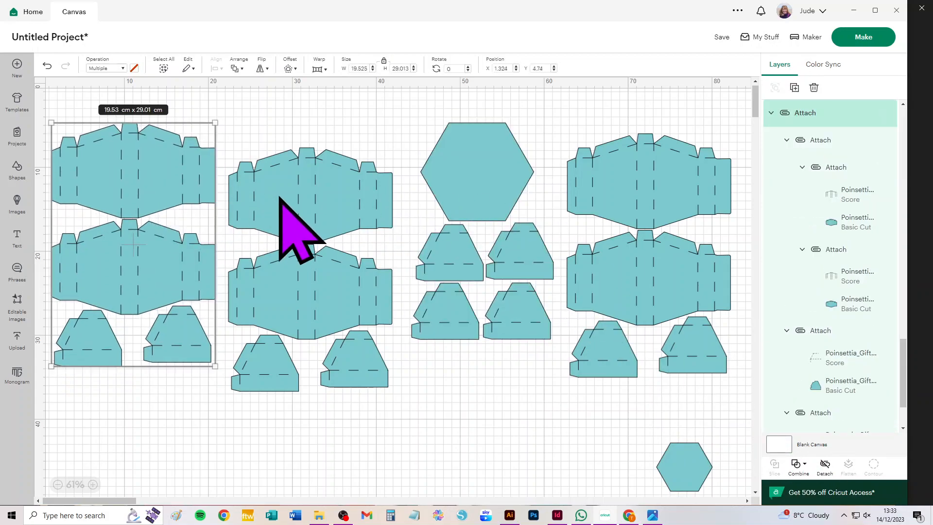
pyautogui.moveTo(280, 199); pyautogui.dragTo(286, 184)
pyautogui.moveTo(479, 162); pyautogui.dragTo(145, 426)
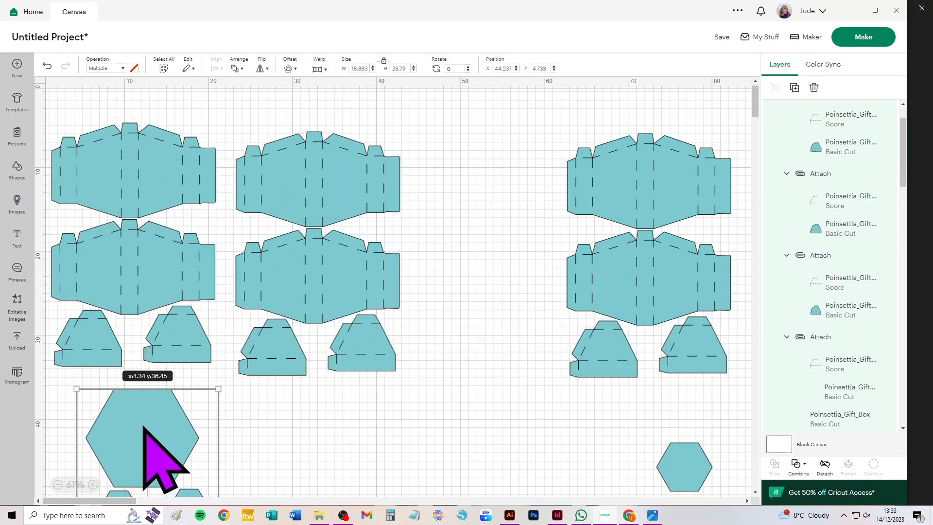
# Attach the four panels of the outer set together, then bring the set and the small hexagon closer to the other groups
pyautogui.moveTo(535, 131); pyautogui.dragTo(710, 365)
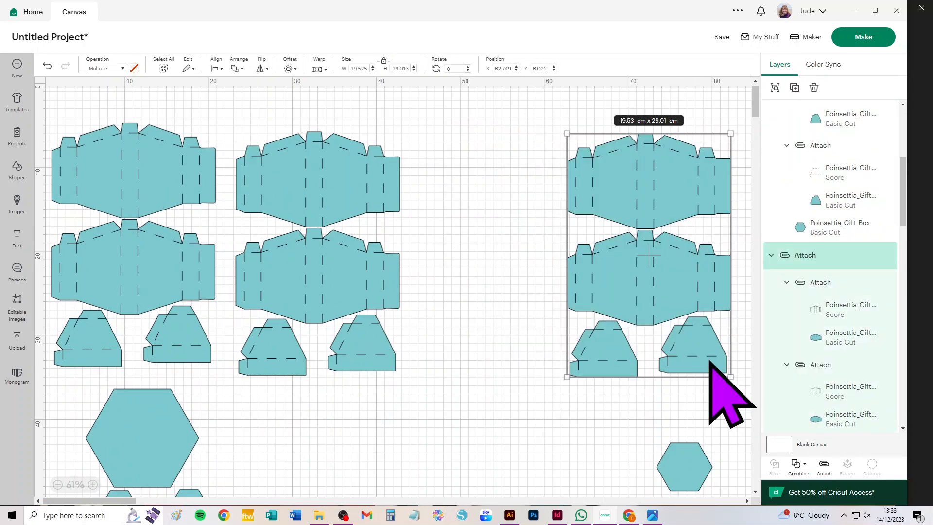
pyautogui.click(825, 465)
pyautogui.moveTo(677, 246); pyautogui.dragTo(551, 294)
pyautogui.moveTo(696, 458); pyautogui.dragTo(390, 419)
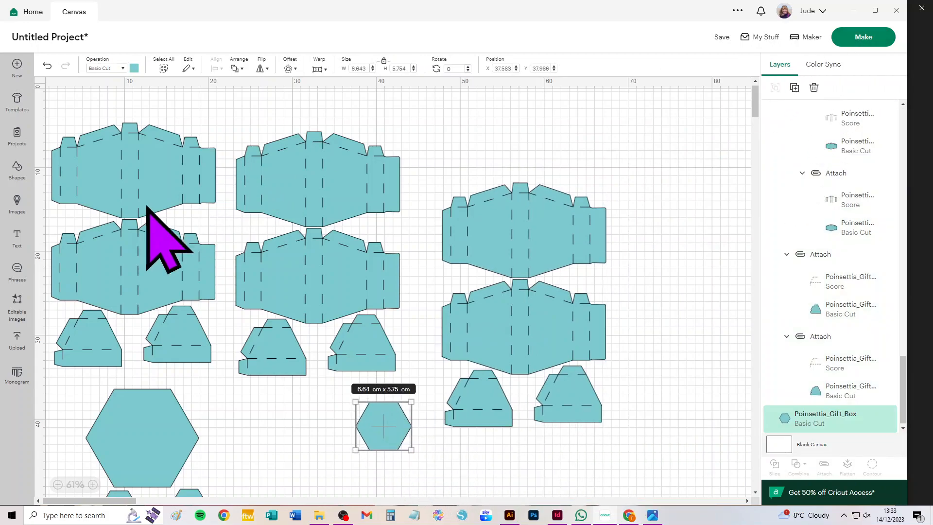
# Preview the project on mats, trying the 29.7 cm x 42.0 cm (A3) material size and then 30.5 cm x 30.5 cm
pyautogui.click(187, 213)
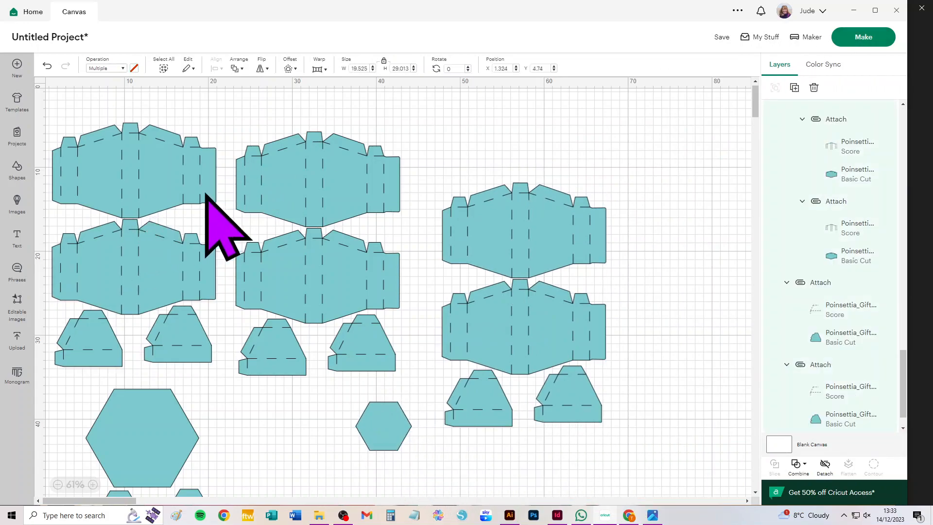
pyautogui.click(871, 35)
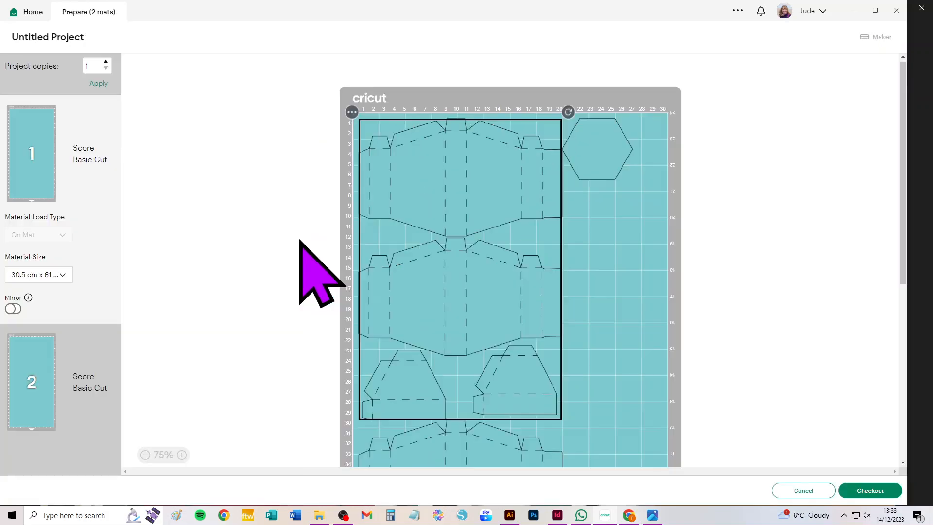
pyautogui.click(49, 275)
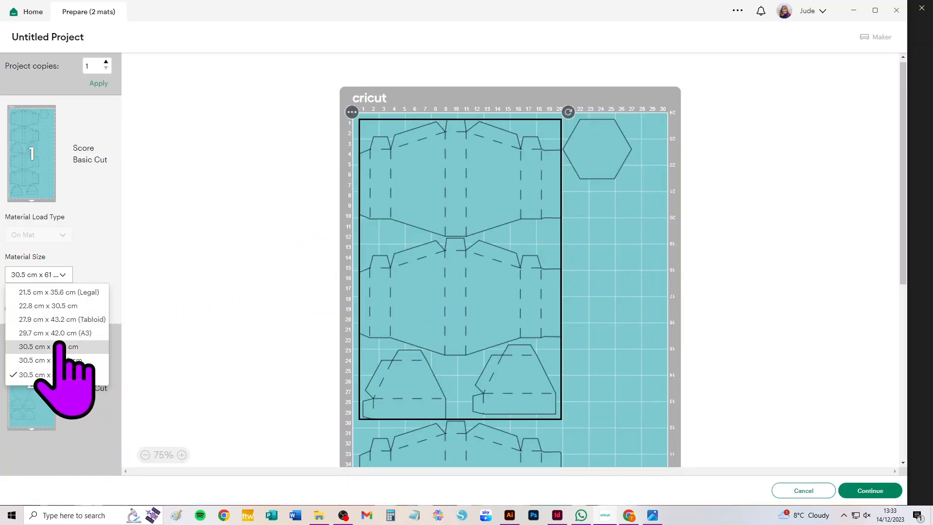
pyautogui.click(24, 333)
pyautogui.click(58, 276)
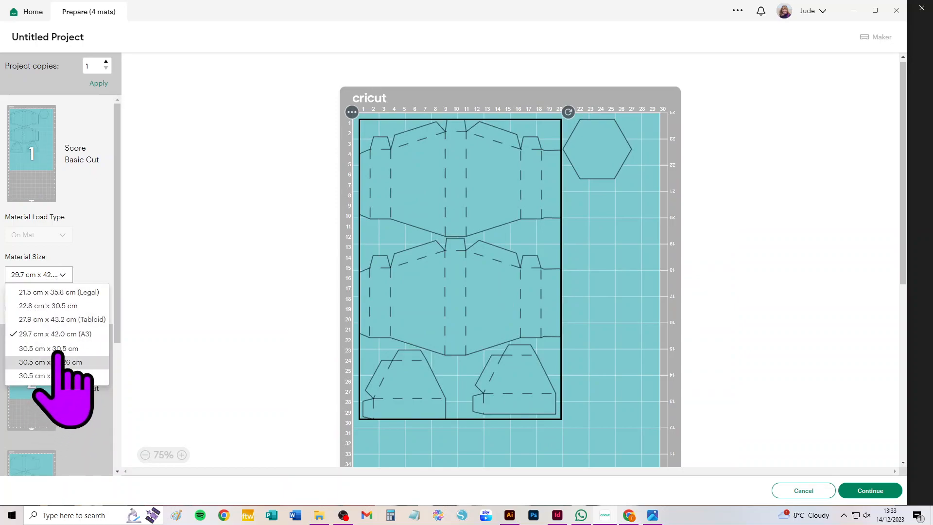
pyautogui.click(59, 346)
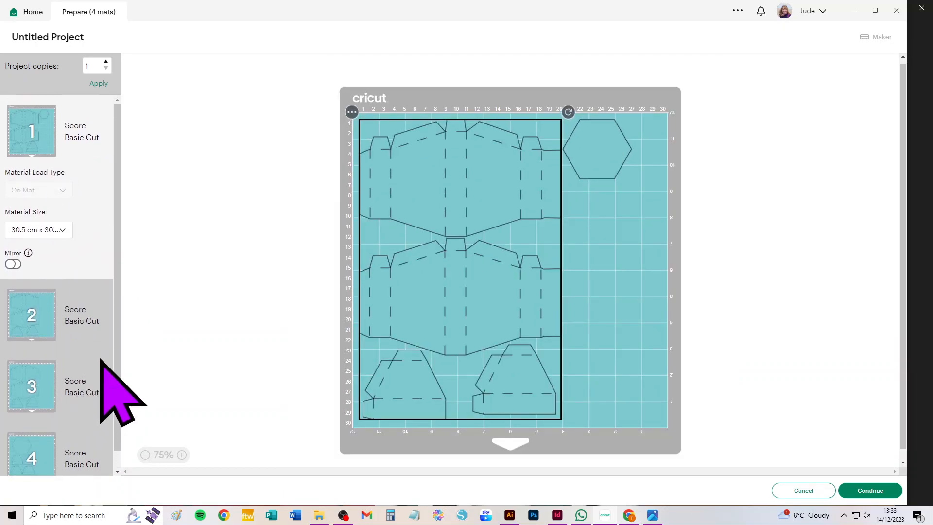
# Shift the small hexagon to the right edge of mat 1, check mat 2, and return to the canvas
pyautogui.moveTo(593, 140); pyautogui.dragTo(625, 142)
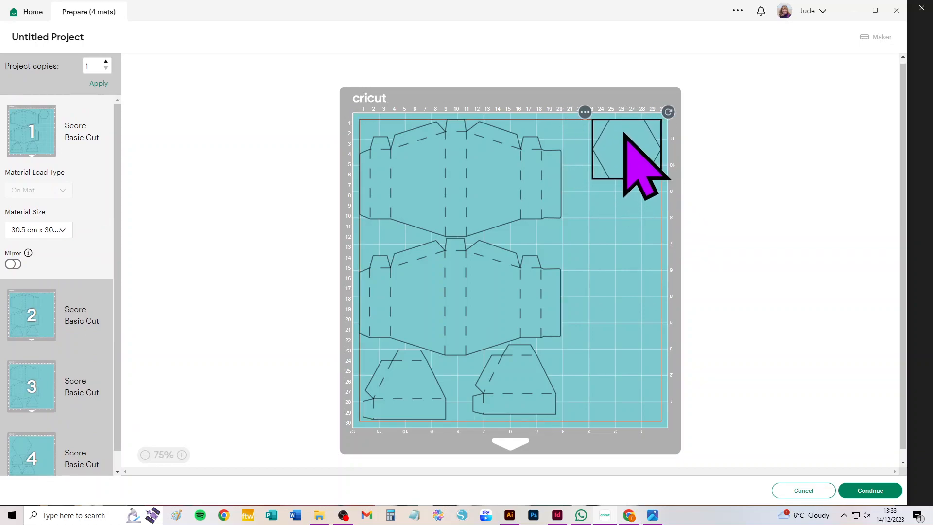
pyautogui.click(33, 311)
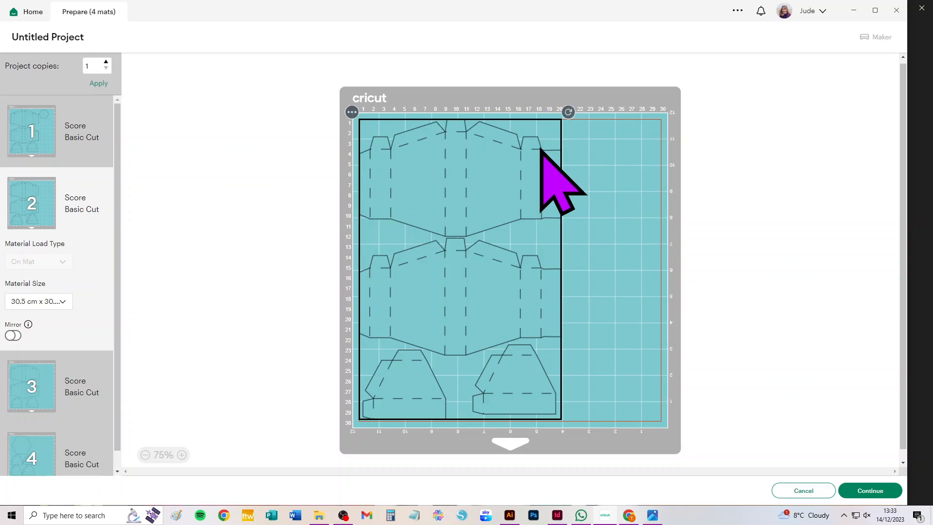
pyautogui.scroll(-1, 68, 388)
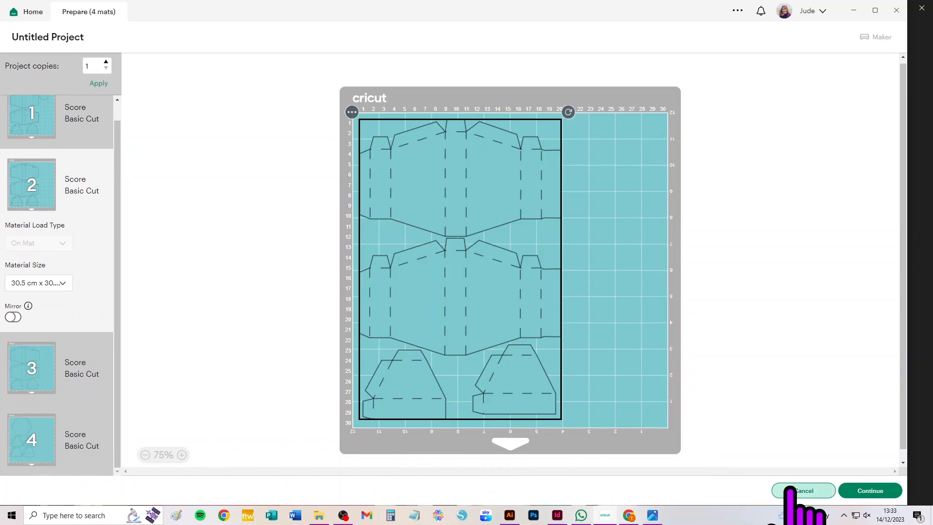
pyautogui.click(797, 490)
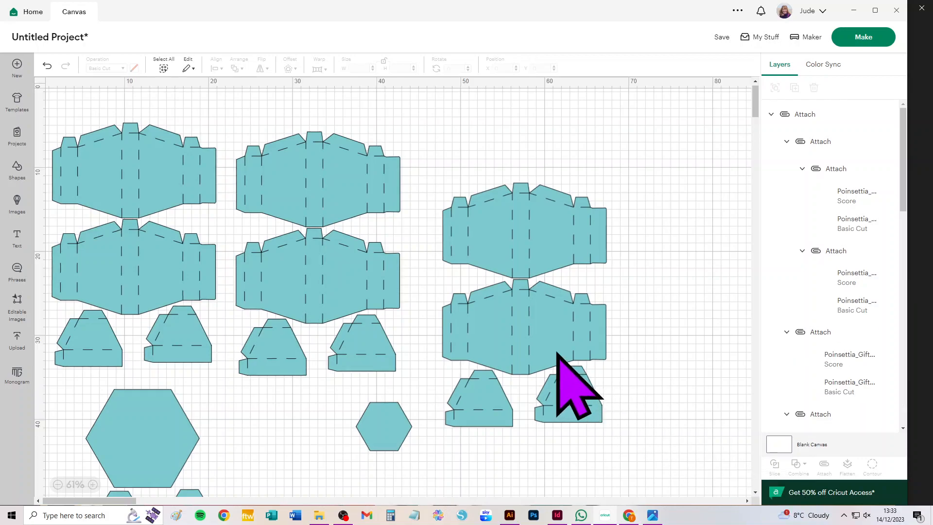
# Detach the group containing the large hexagon and four small panels, and clear the selection
pyautogui.scroll(-6, 408, 340)
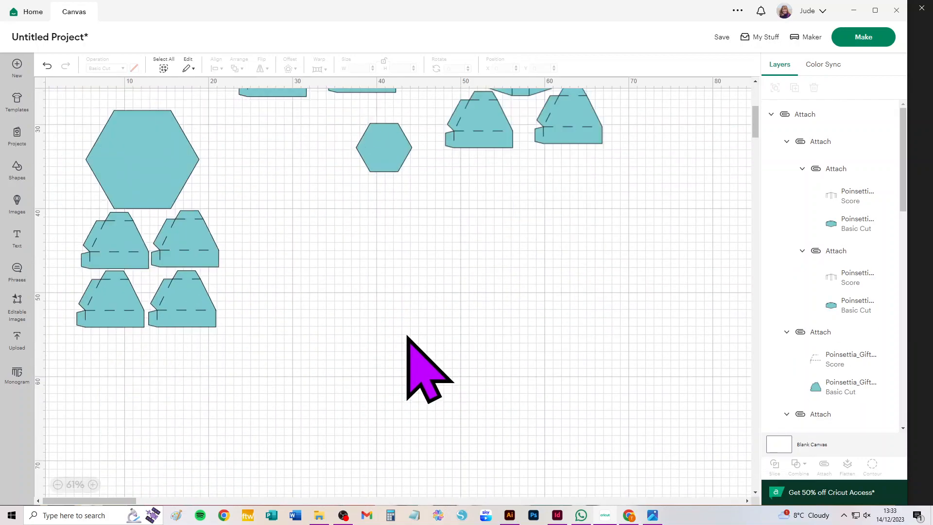
pyautogui.scroll(3, 363, 330)
pyautogui.click(150, 298)
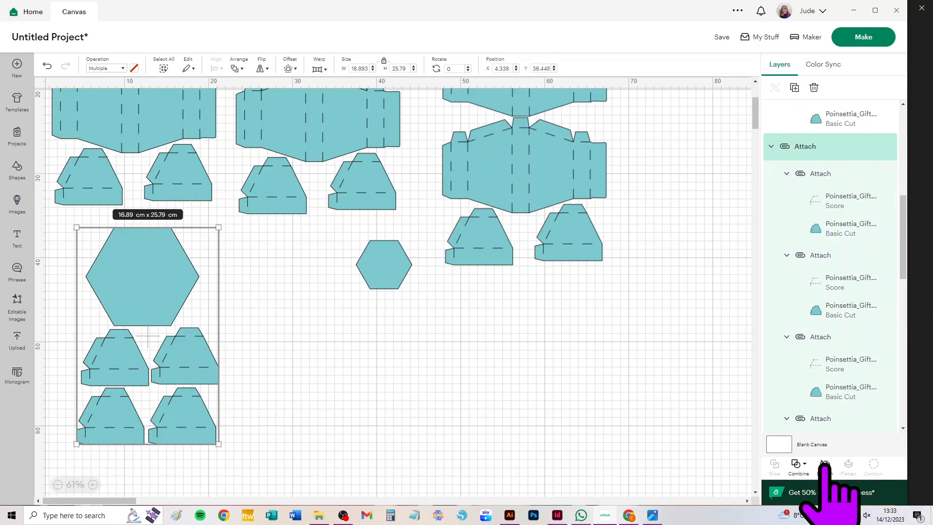
pyautogui.click(824, 464)
pyautogui.click(319, 357)
# Fit the small hexagon beside the large one, attach both to the four small panels, and move the group right
pyautogui.moveTo(157, 269); pyautogui.dragTo(139, 275)
pyautogui.moveTo(376, 253); pyautogui.dragTo(198, 290)
pyautogui.moveTo(289, 437); pyautogui.dragTo(79, 260)
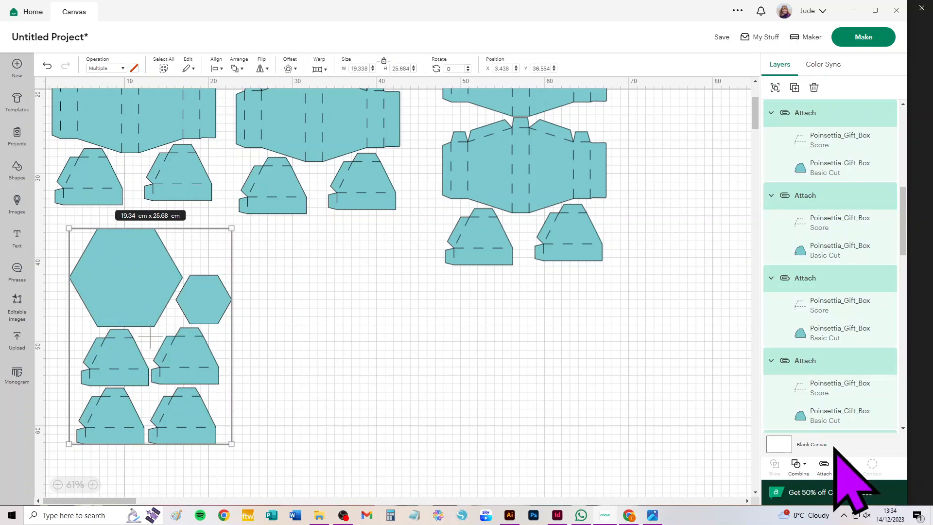
pyautogui.click(824, 464)
pyautogui.moveTo(143, 260); pyautogui.dragTo(255, 300)
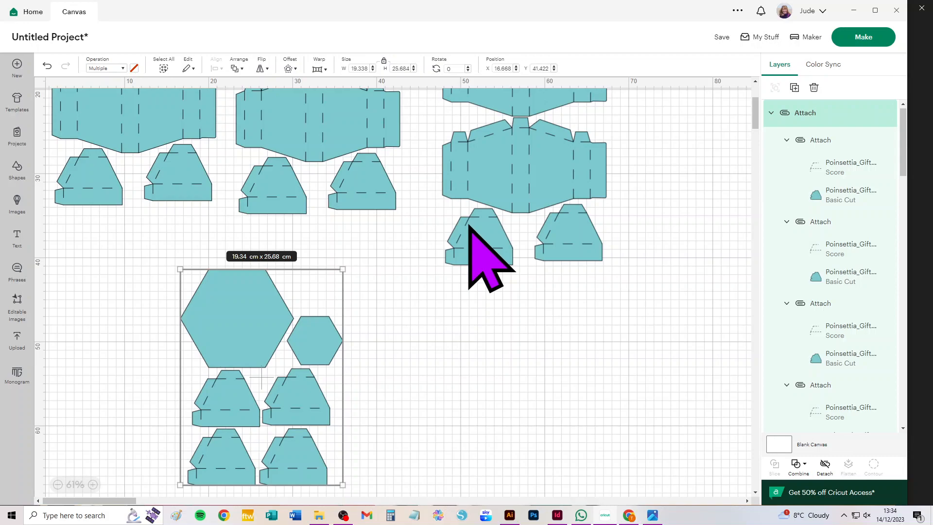
# Delete everything from the canvas, add the yellow lattice overlay from the recent uploads, and move it into open space
pyautogui.hotkey('ctrl', 'a')
pyautogui.press('Delete')
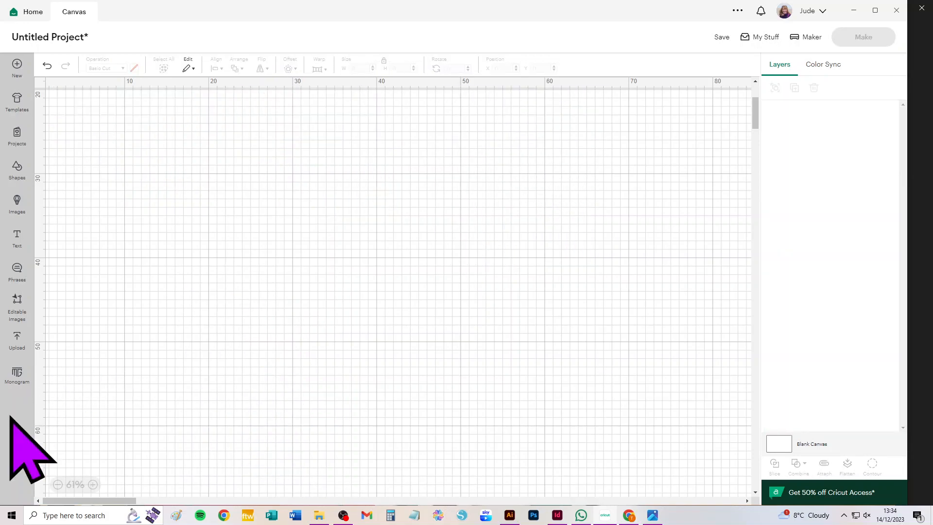
pyautogui.click(18, 336)
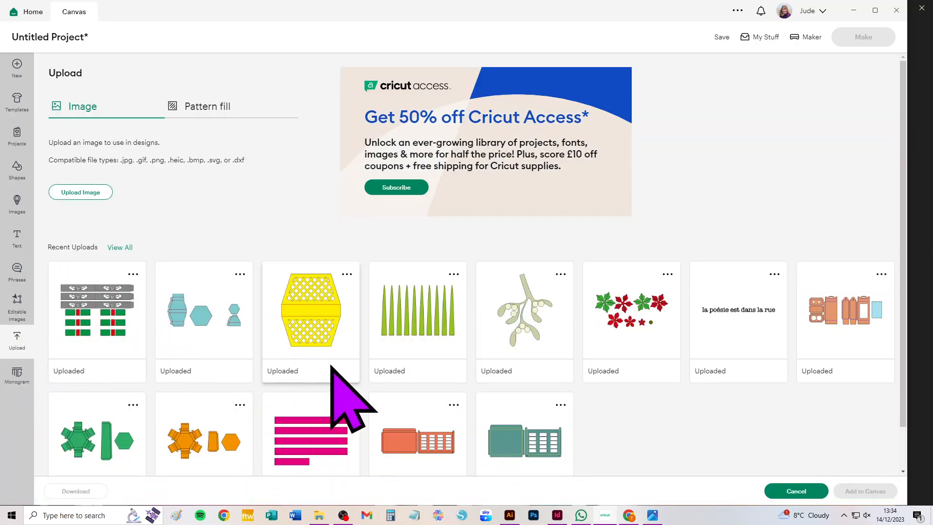
pyautogui.click(302, 325)
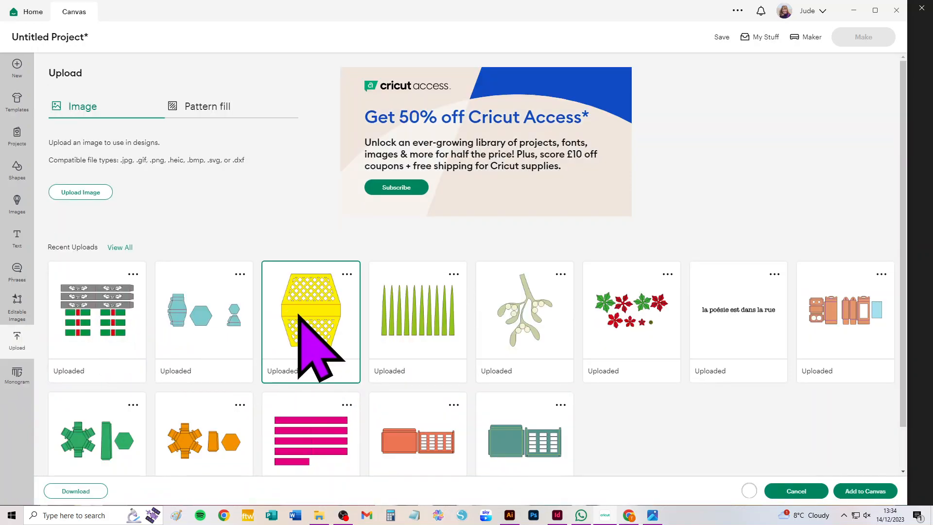
pyautogui.click(859, 490)
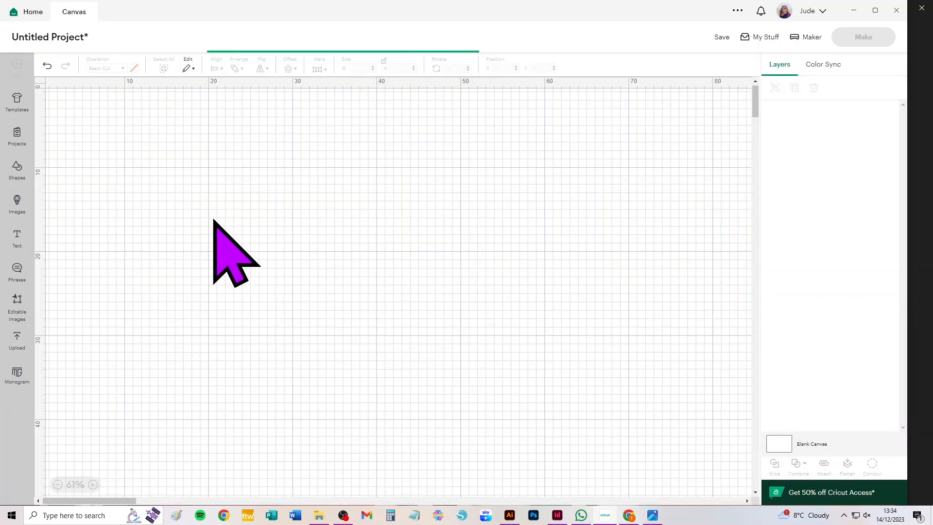
pyautogui.moveTo(104, 148); pyautogui.dragTo(245, 196)
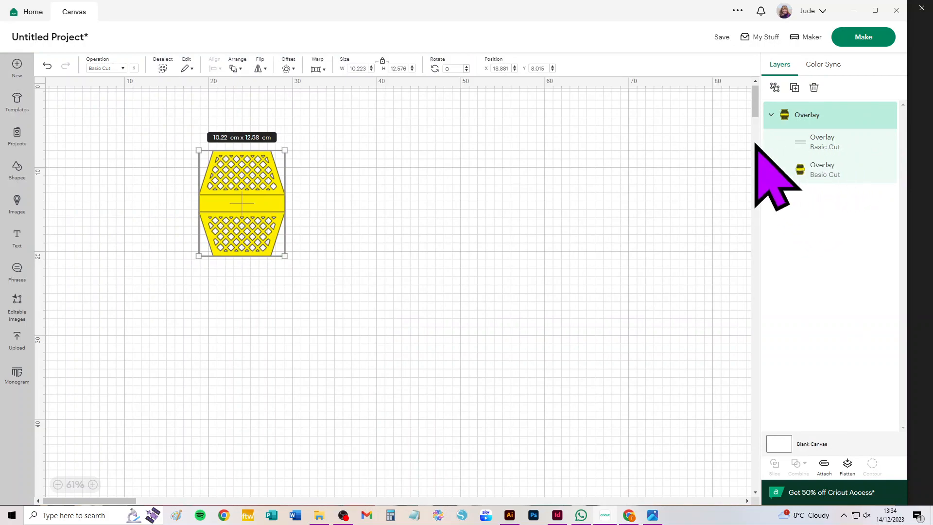
# Change the overlay's two fold lines to Score and attach them to the lattice shape
pyautogui.click(834, 140)
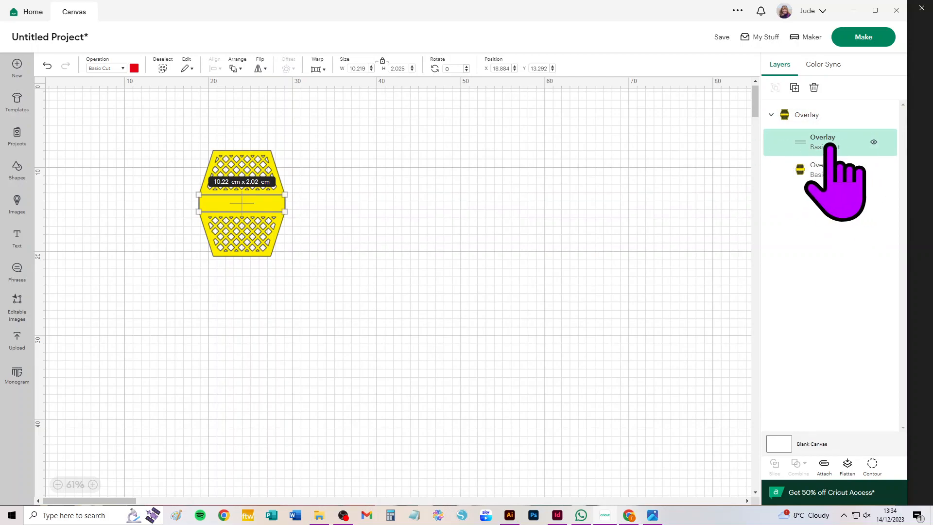
pyautogui.click(103, 68)
pyautogui.click(119, 218)
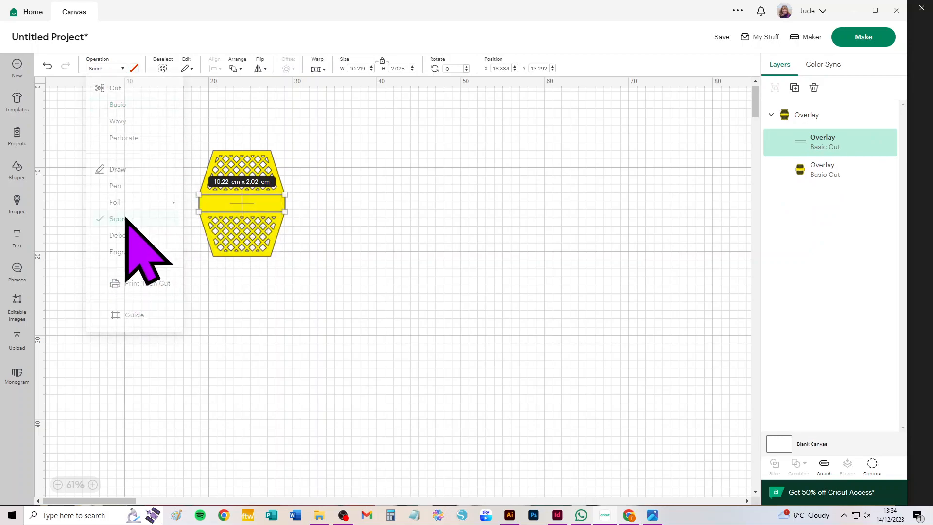
pyautogui.click(368, 218)
pyautogui.moveTo(362, 125); pyautogui.dragTo(115, 312)
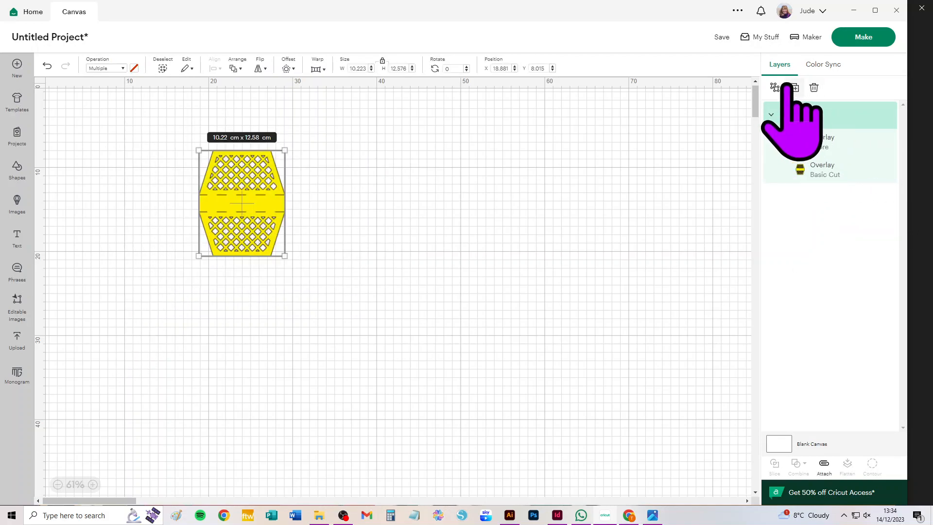
pyautogui.click(823, 464)
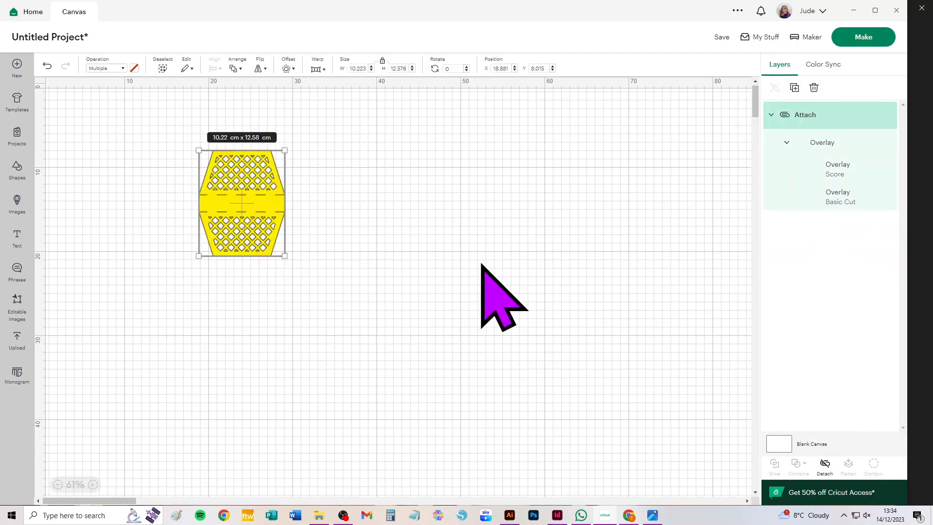
# Move the attached lattice overlay slightly up and left, and duplicate it five times
pyautogui.click(237, 262)
pyautogui.moveTo(272, 243); pyautogui.dragTo(219, 220)
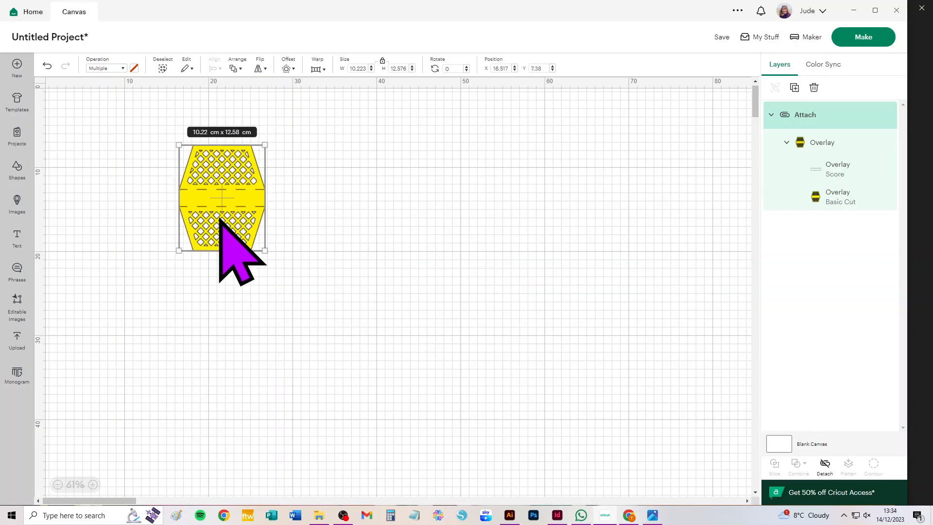
pyautogui.hotkey('ctrl', 'd')
pyautogui.hotkey('ctrl', 'd')
pyautogui.hotkey('ctrl', 'd')
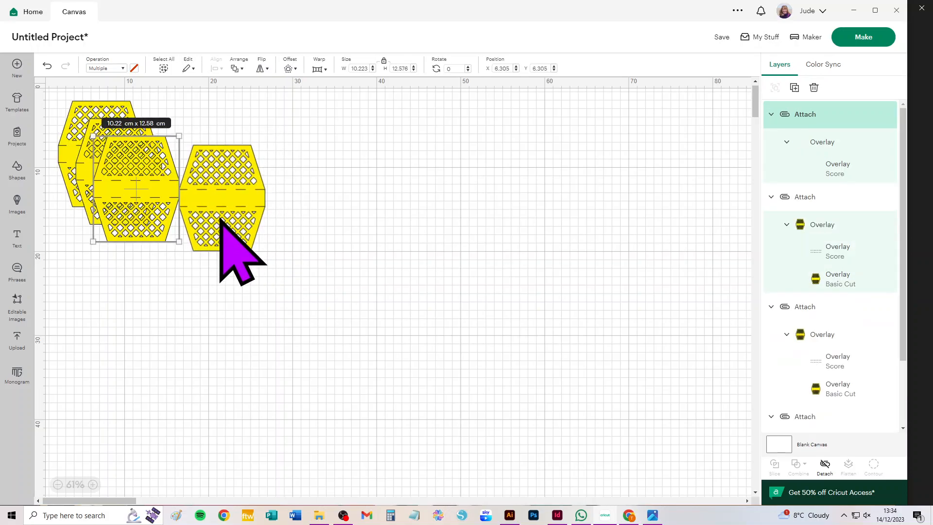
pyautogui.hotkey('ctrl', 'd')
pyautogui.hotkey('ctrl', 'd')
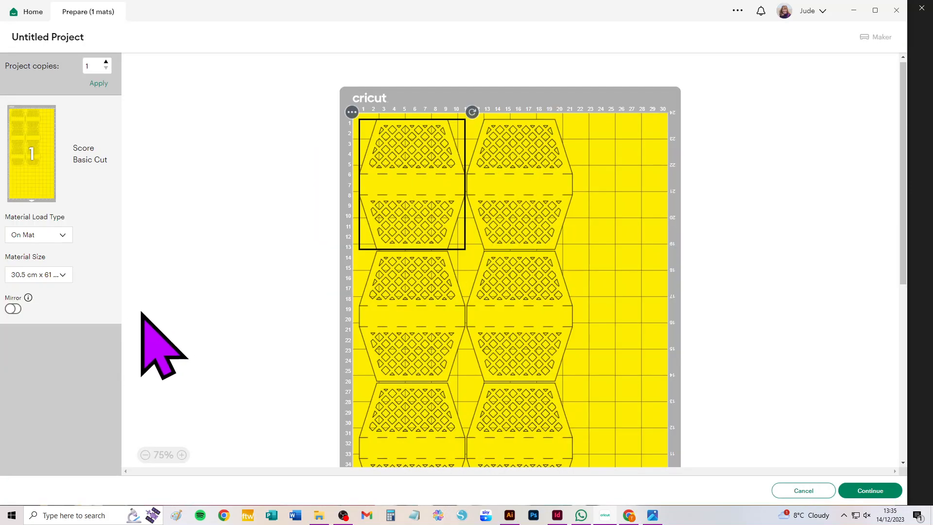
# Set the material size for the lattice overlay mats to 21 cm x 29.7 cm
pyautogui.click(48, 237)
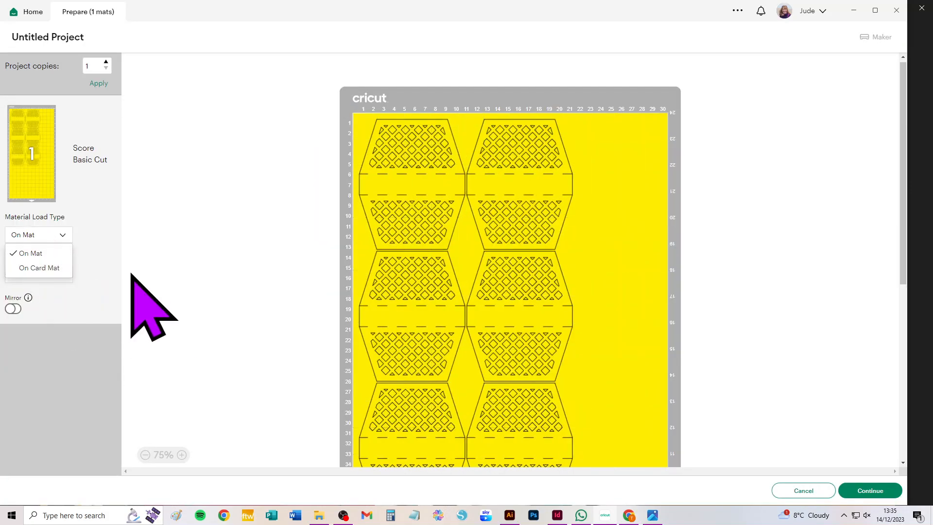
pyautogui.click(46, 275)
pyautogui.click(46, 275)
pyautogui.click(34, 332)
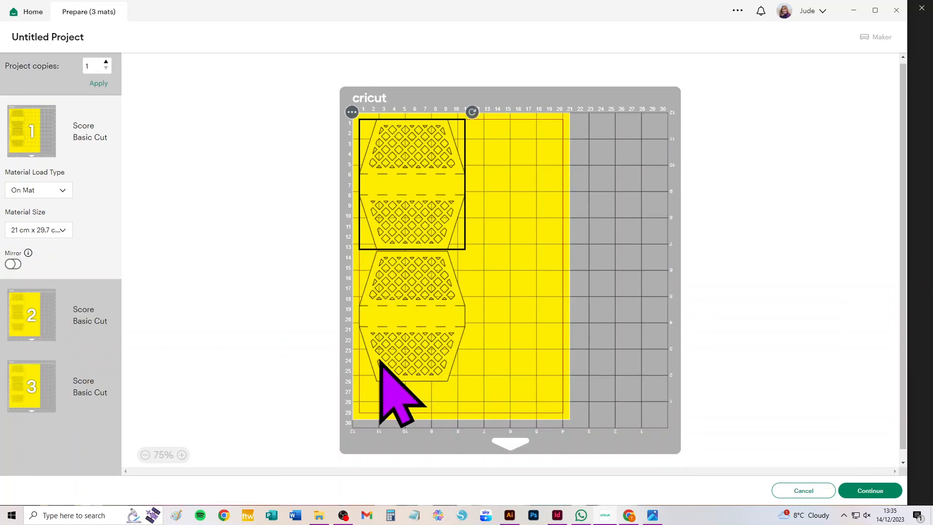
# Try moving the upper lattice overlay from mat 2 to mat 1 and nesting it beside the two overlays on the 21 cm x 29.7 cm sheet
pyautogui.click(29, 311)
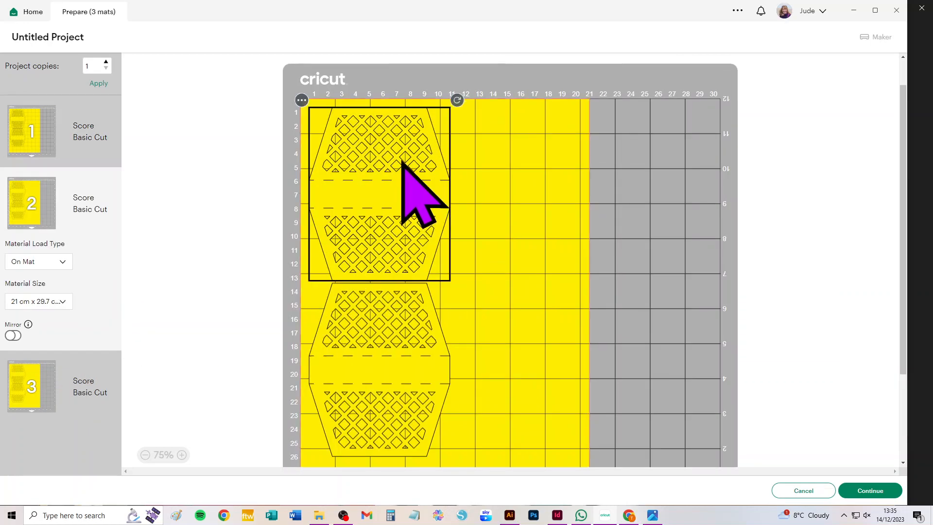
pyautogui.click(351, 112)
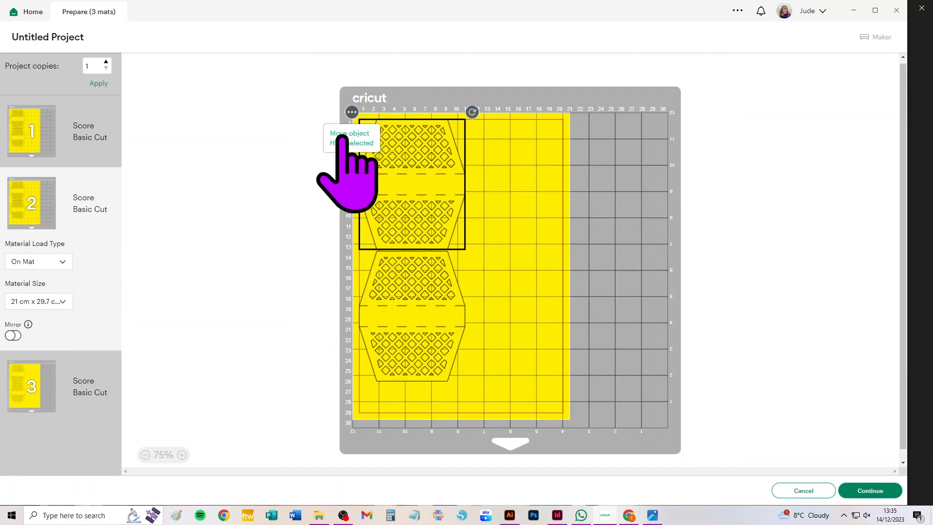
pyautogui.click(340, 133)
pyautogui.click(335, 141)
pyautogui.click(630, 200)
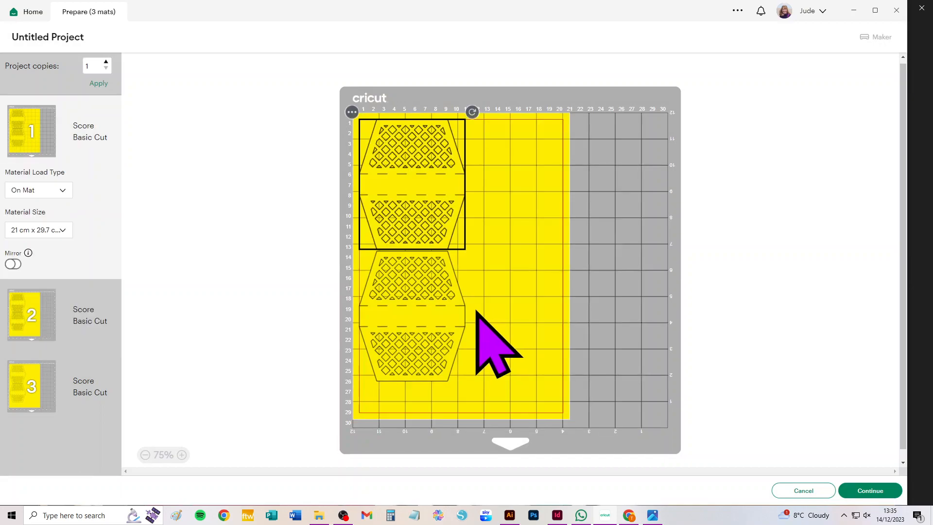
pyautogui.moveTo(410, 183); pyautogui.dragTo(520, 246)
pyautogui.moveTo(429, 322); pyautogui.dragTo(421, 296)
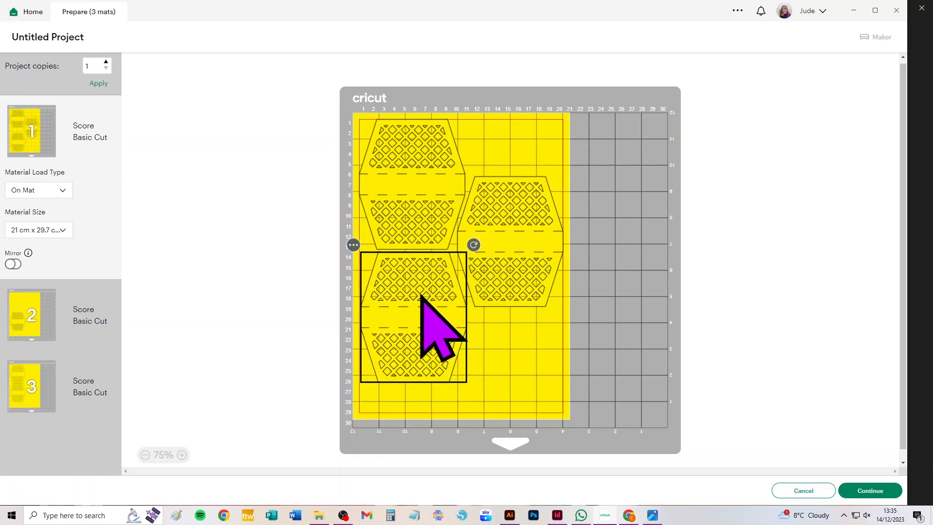
# Set the material size to 21.6 cm x 27.9 cm and move mat 1's lower overlay down to the lower cutting margin
pyautogui.click(55, 231)
pyautogui.click(73, 303)
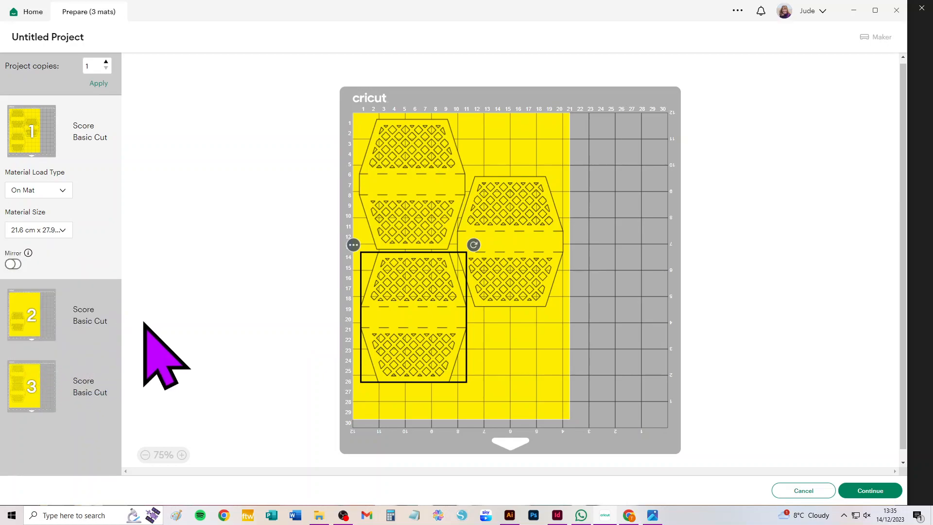
pyautogui.click(412, 305)
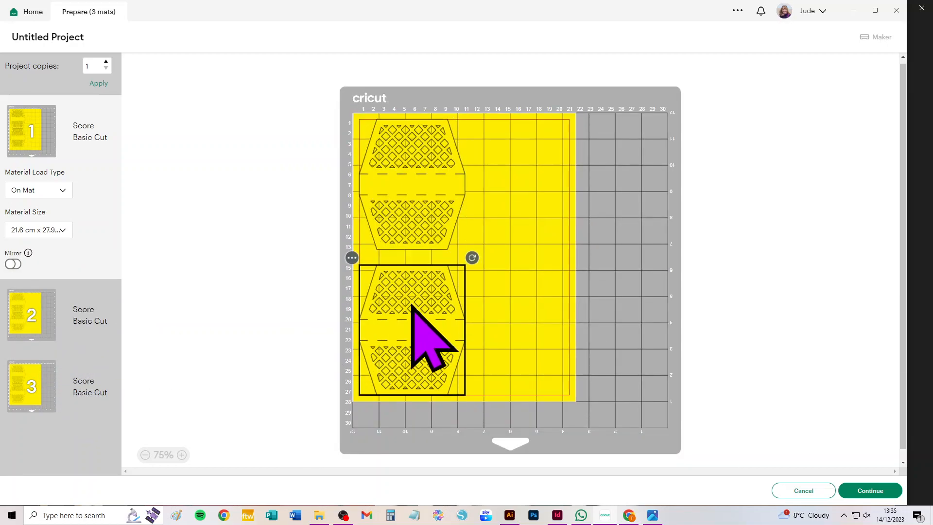
# Move the upper overlay from mat 2 to mat 1 and place it in the gap to the right of the two stacked overlays
pyautogui.click(30, 315)
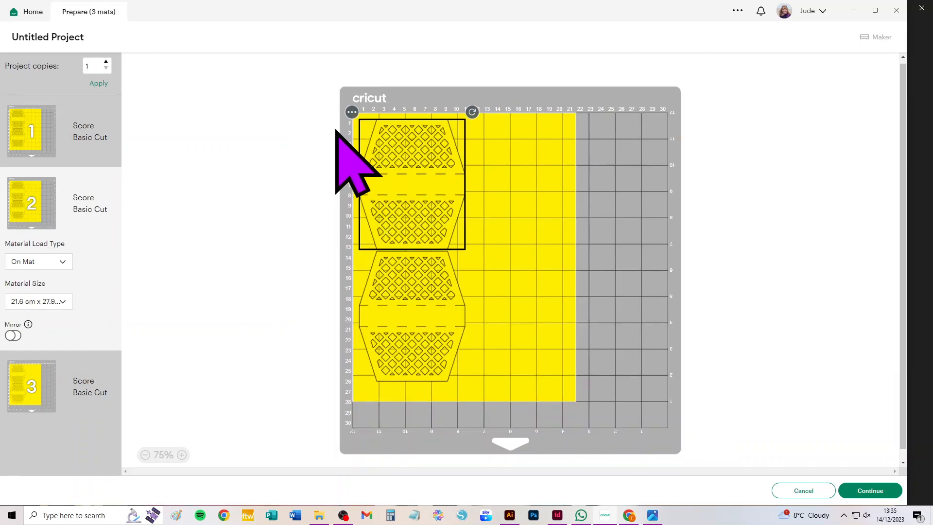
pyautogui.click(351, 113)
pyautogui.click(338, 134)
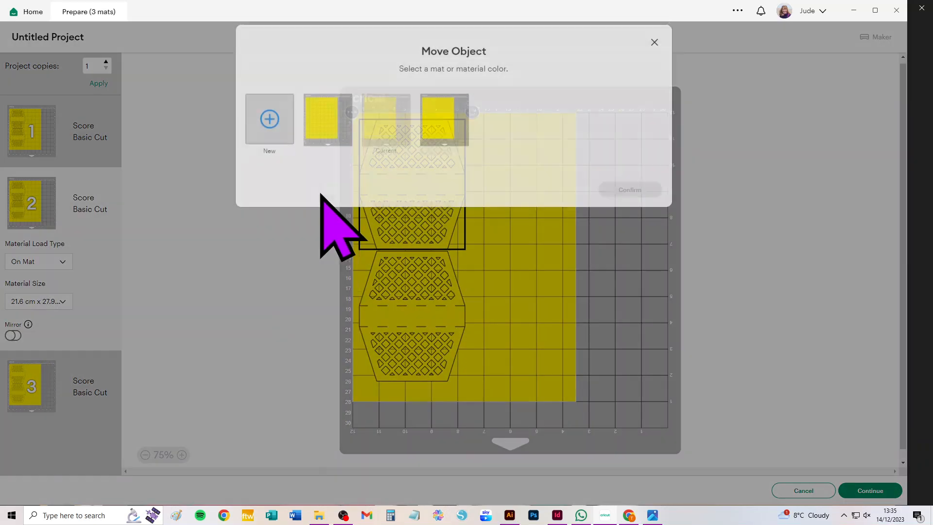
pyautogui.click(321, 136)
pyautogui.click(646, 200)
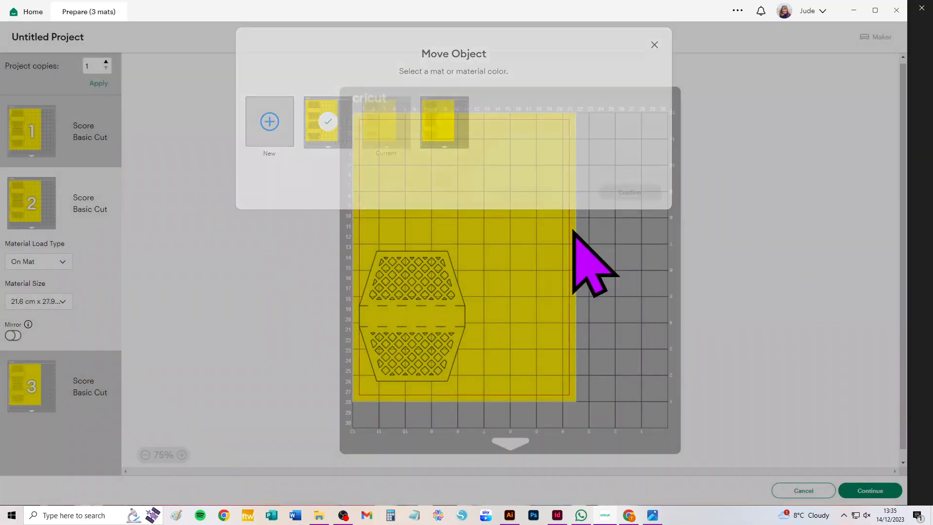
pyautogui.moveTo(389, 184); pyautogui.dragTo(494, 225)
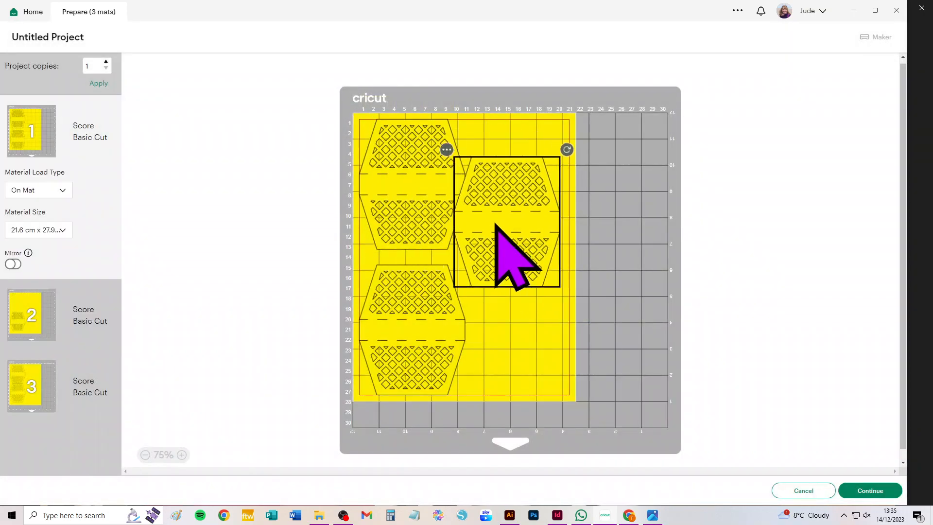